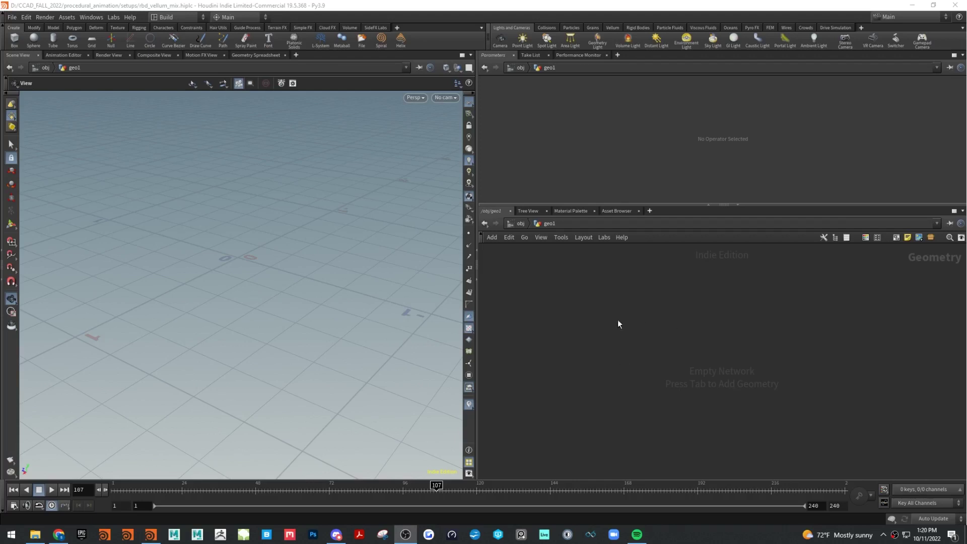
# Step: Add a Sphere node to the empty geometry network
pyautogui.press('Tab')
pyautogui.click(522, 225)
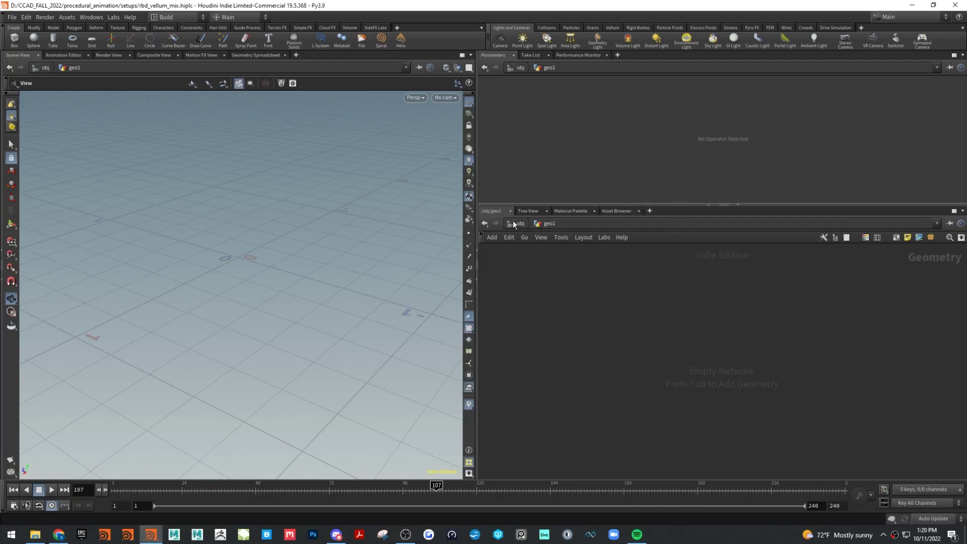
pyautogui.click(518, 222)
pyautogui.doubleClick(669, 313)
pyautogui.press('Tab')
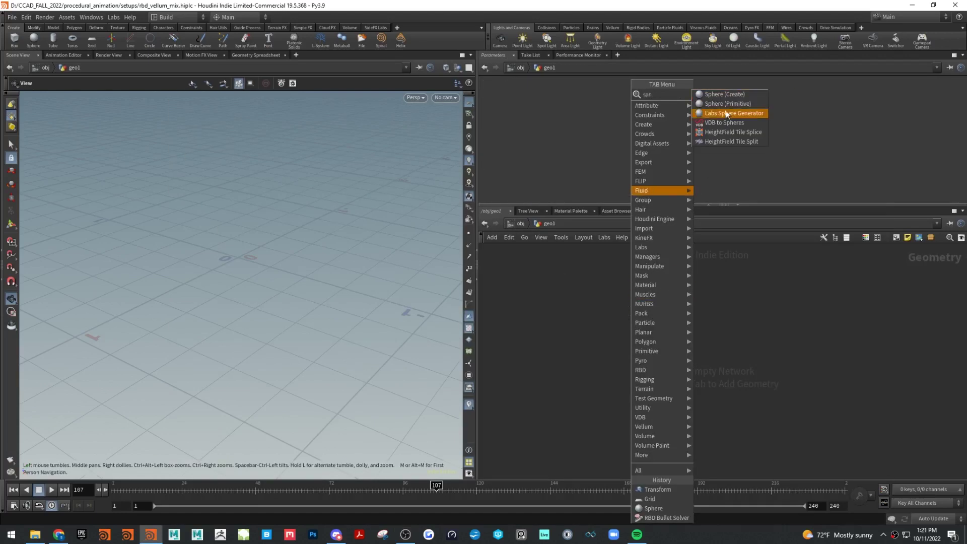
pyautogui.click(725, 110)
pyautogui.click(613, 312)
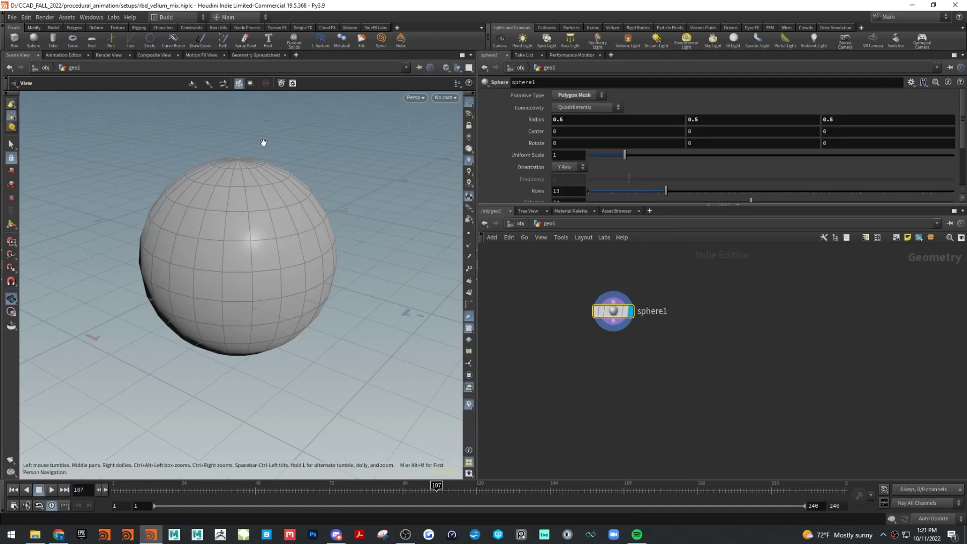
# Step: Add a Grid node beside the sphere node in the same network
pyautogui.press('Tab')
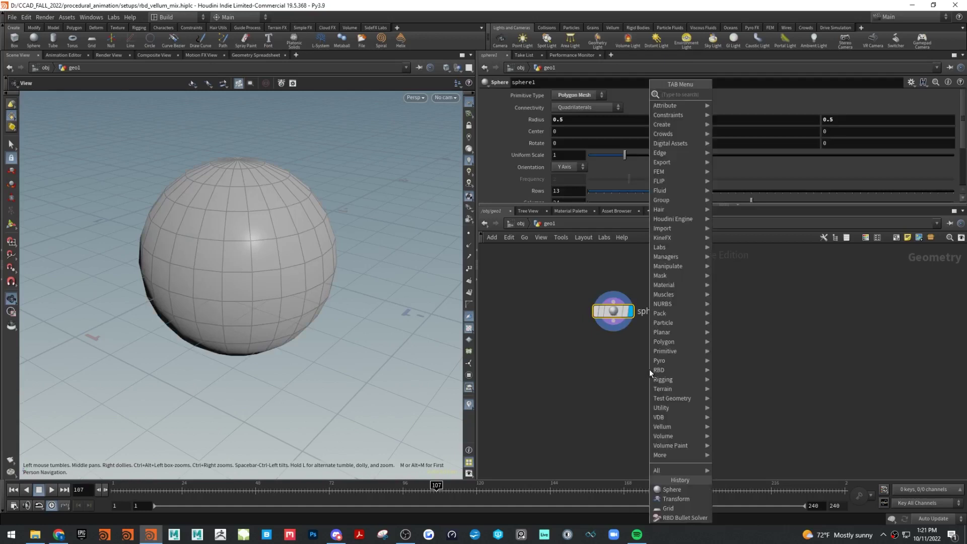
pyautogui.write('gri')
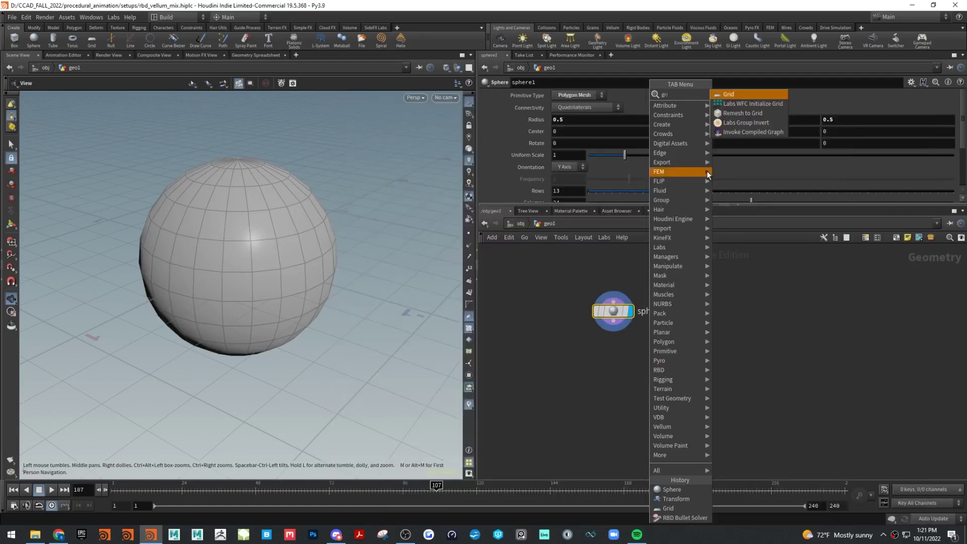
pyautogui.click(759, 96)
pyautogui.click(760, 319)
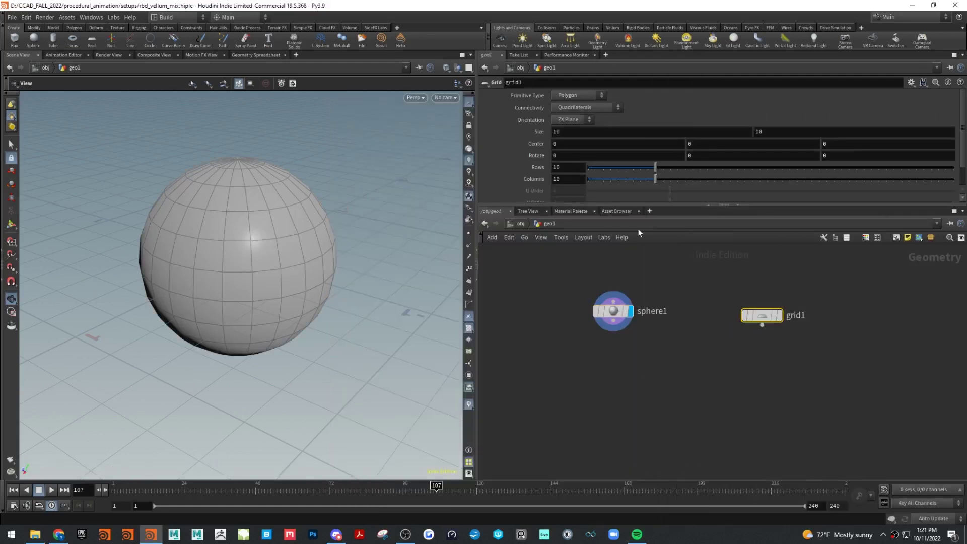
# Step: Set the grid to 50 rows and 50 columns and shift its node slightly further from the sphere node
pyautogui.click(578, 167)
pyautogui.write('50')
pyautogui.press('Tab')
pyautogui.write('50')
pyautogui.press('Return')
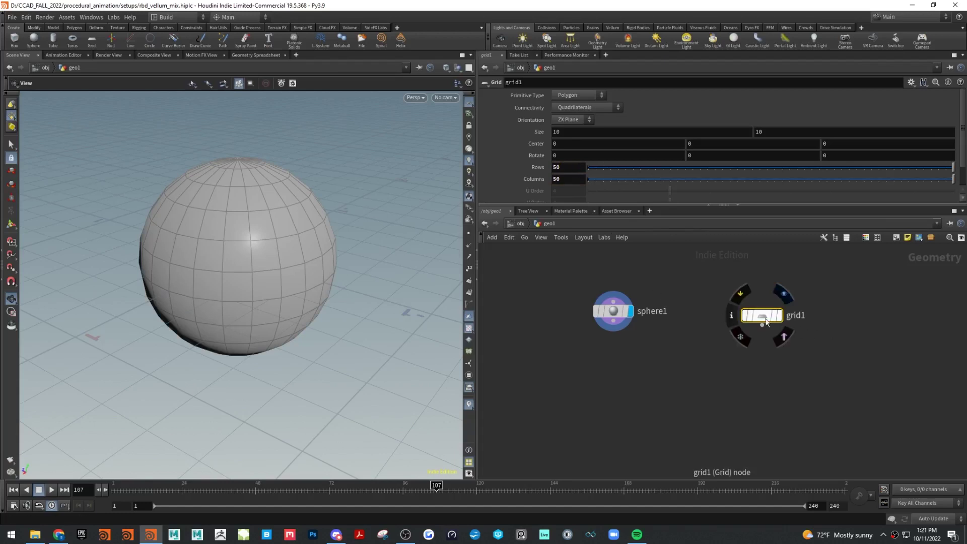
pyautogui.moveTo(757, 317); pyautogui.dragTo(782, 313)
pyautogui.moveTo(624, 315)
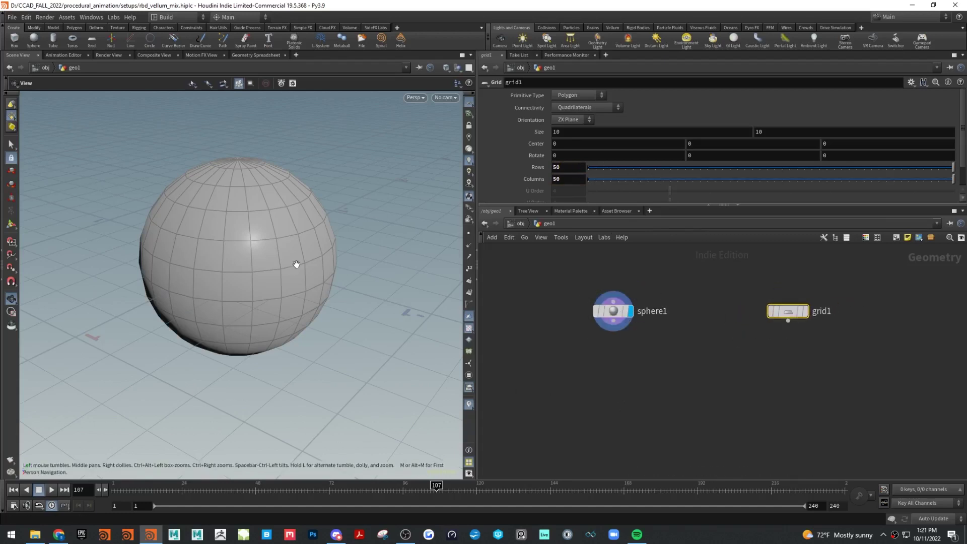
# Step: Connect a Transform node to the sphere's output and line it up directly beneath the sphere node
pyautogui.moveTo(298, 261); pyautogui.dragTo(202, 276, button='right')
pyautogui.moveTo(201, 276); pyautogui.dragTo(316, 320)
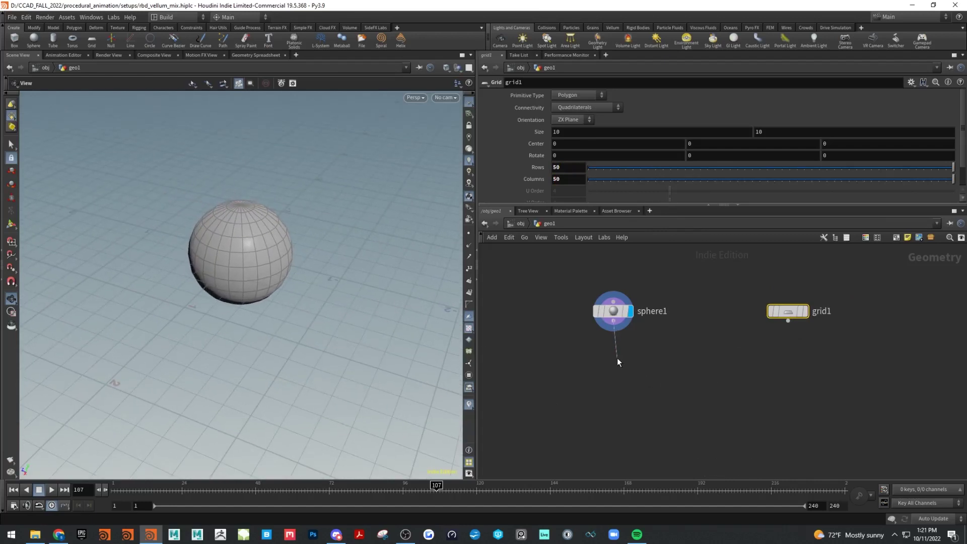
pyautogui.press('Tab')
pyautogui.write('tr')
pyautogui.click(705, 113)
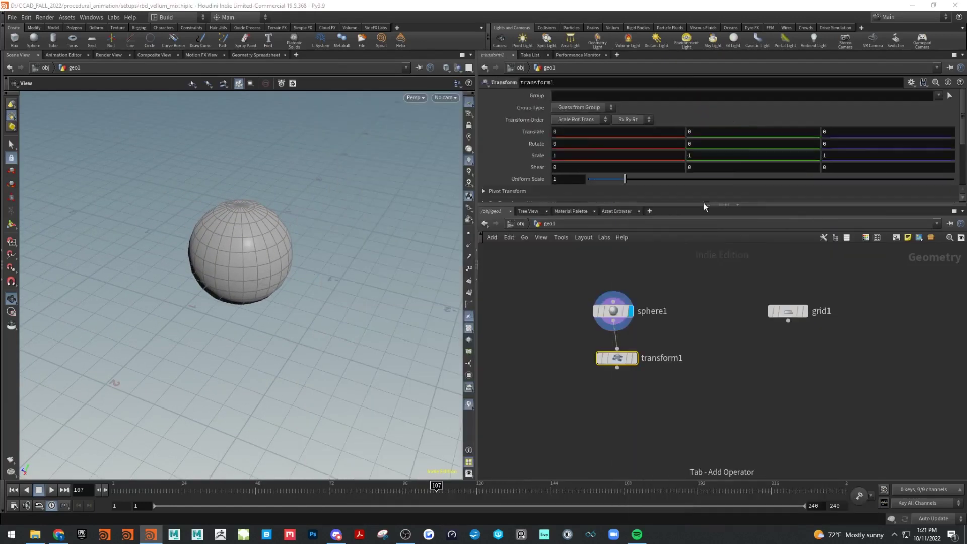
pyautogui.click(616, 350)
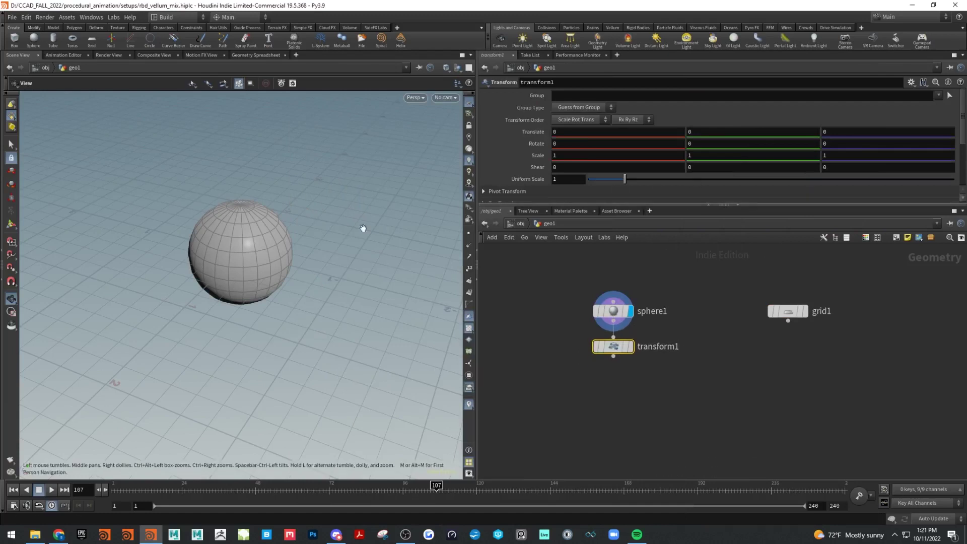
# Step: Raise the sphere about 2.2 units along Y through the transform node and display the transform's result
pyautogui.click(11, 225)
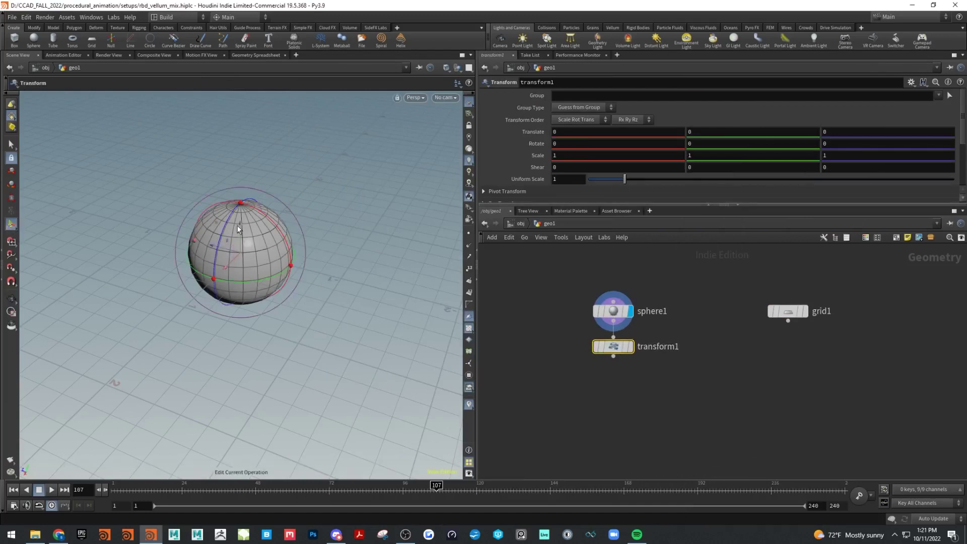
pyautogui.moveTo(240, 227); pyautogui.dragTo(259, 62)
pyautogui.keyDown('alt'); pyautogui.moveTo(221, 343); pyautogui.dragTo(259, 263); pyautogui.keyUp('alt')
pyautogui.moveTo(289, 159); pyautogui.dragTo(287, 109)
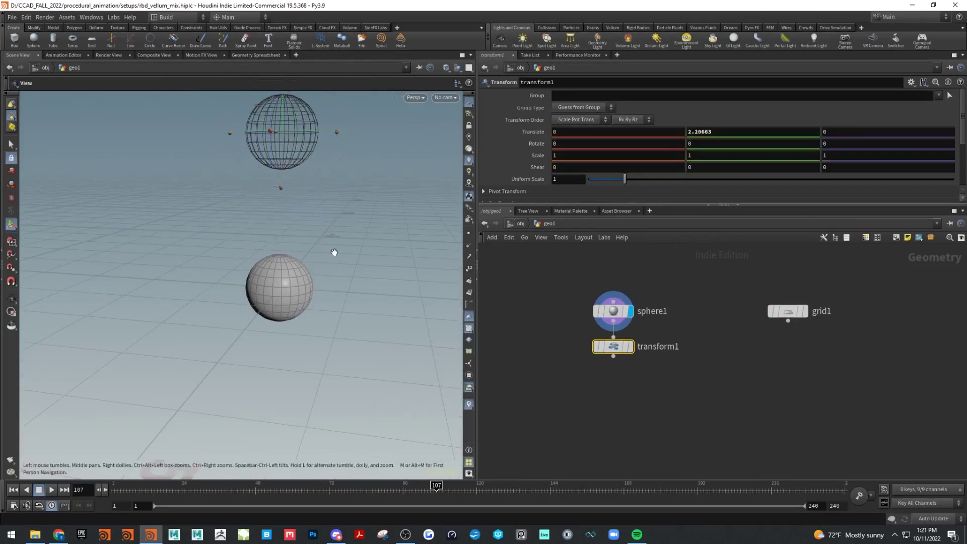
pyautogui.press('Escape')
pyautogui.moveTo(334, 259); pyautogui.dragTo(311, 291)
pyautogui.press('Return')
pyautogui.click(635, 327)
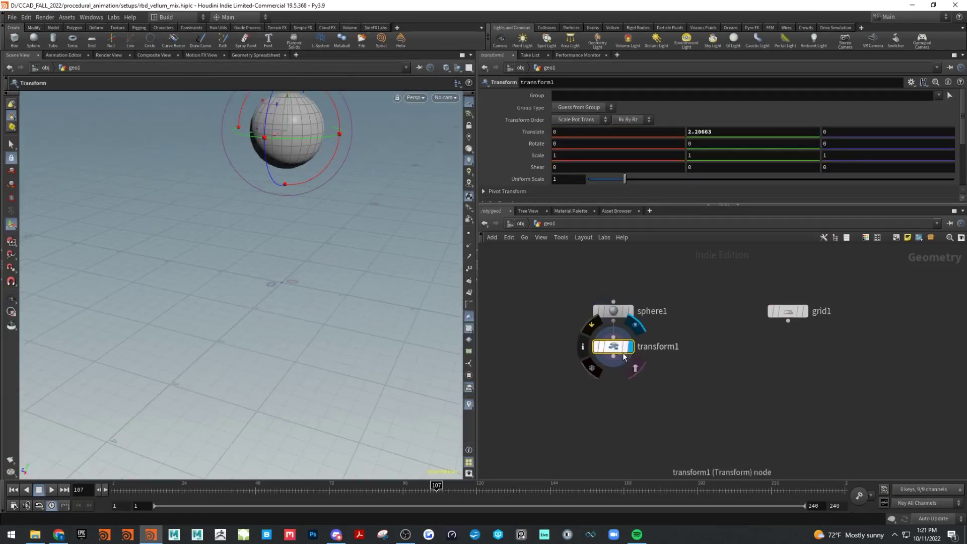
# Step: Connect an RBD Material Fracture node to the transform's output and return the timeline to frame 1
pyautogui.moveTo(613, 356); pyautogui.dragTo(612, 414)
pyautogui.write('rb')
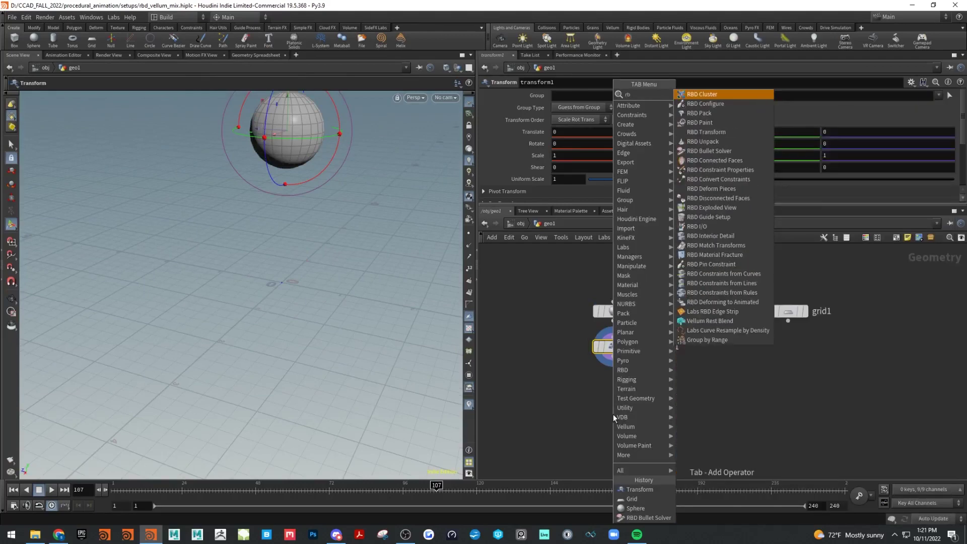
pyautogui.write('d')
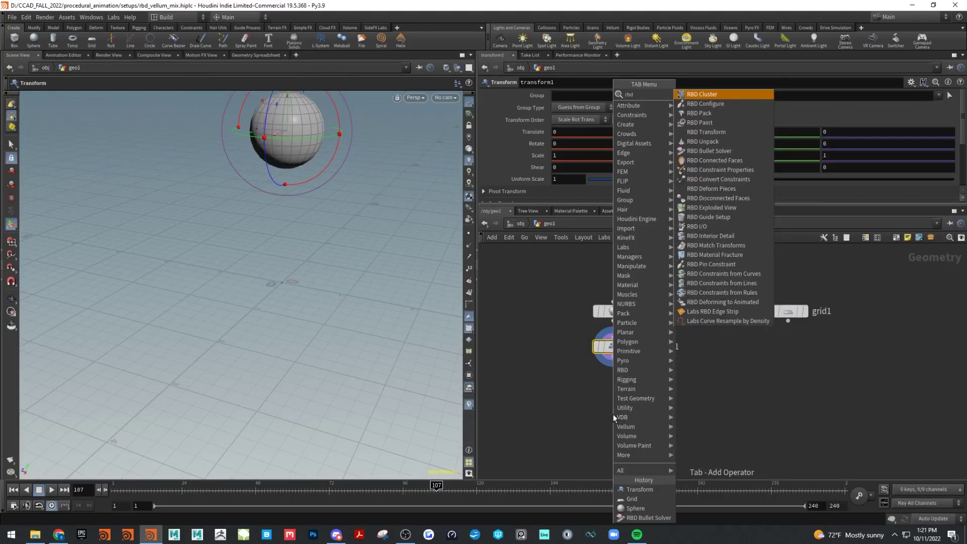
pyautogui.write('f')
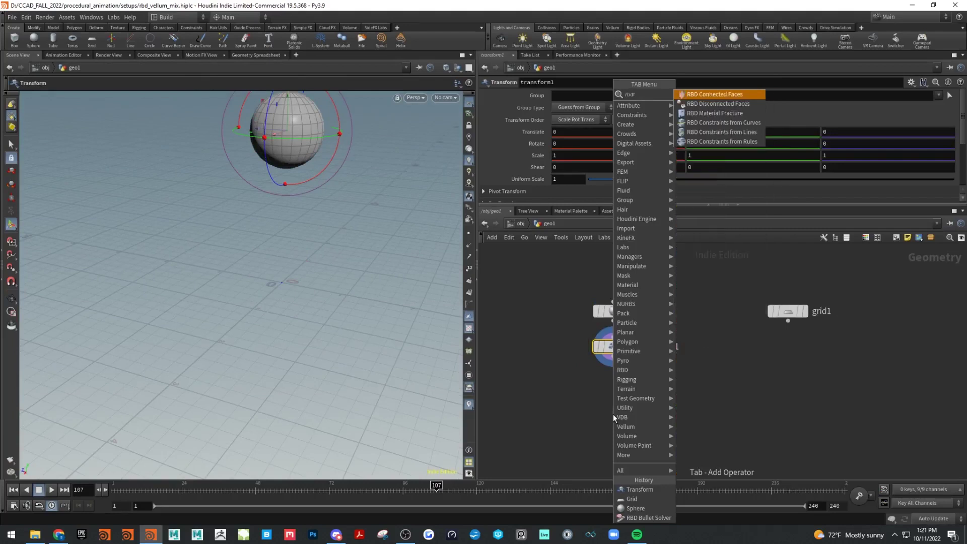
pyautogui.click(720, 112)
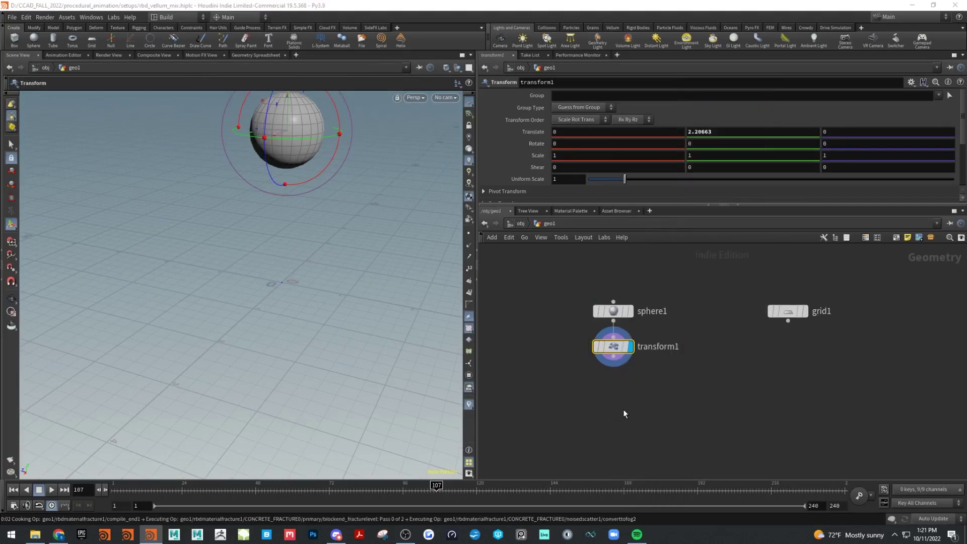
pyautogui.click(14, 490)
pyautogui.keyDown('alt'); pyautogui.moveTo(250, 215); pyautogui.dragTo(251, 300, button='middle'); pyautogui.keyUp('alt')
pyautogui.moveTo(285, 216)
pyautogui.keyDown('alt'); pyautogui.mouseDown()
pyautogui.moveTo(373, 268)
pyautogui.moveTo(282, 233)
pyautogui.mouseUp(); pyautogui.keyUp('alt')
pyautogui.press('Return')
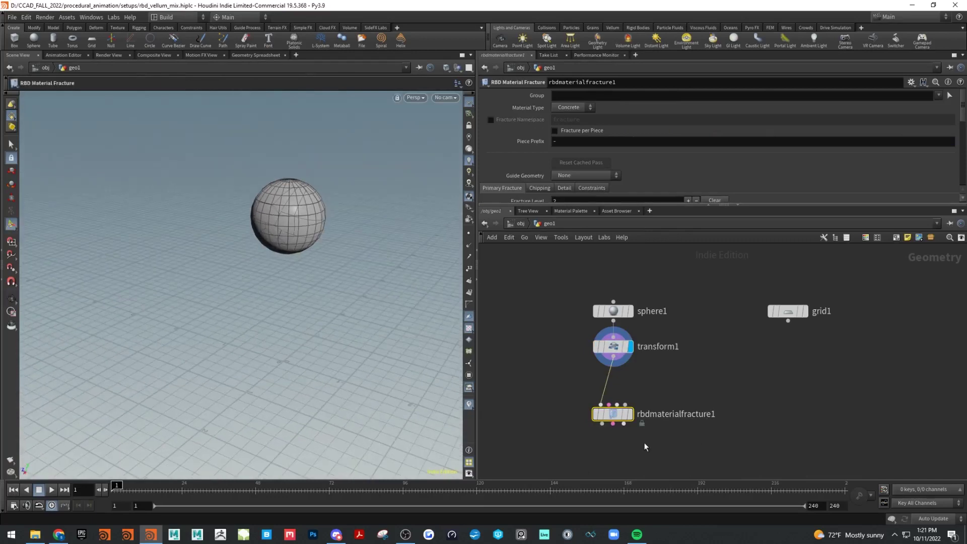
# Step: Attach an Exploded View node to the fracture's geometry output and display it to inspect the broken pieces
pyautogui.moveTo(678, 445); pyautogui.dragTo(705, 390, button='middle')
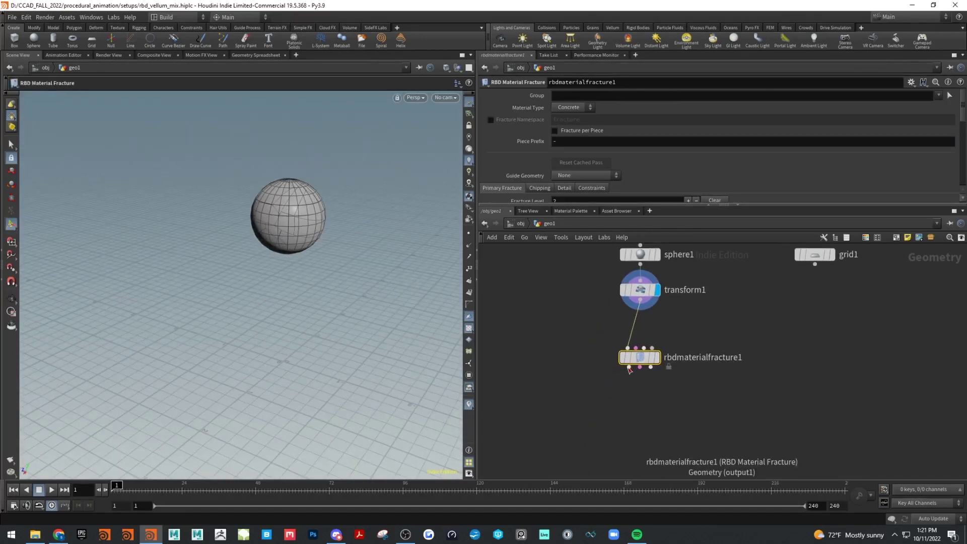
pyautogui.moveTo(630, 371); pyautogui.dragTo(541, 396)
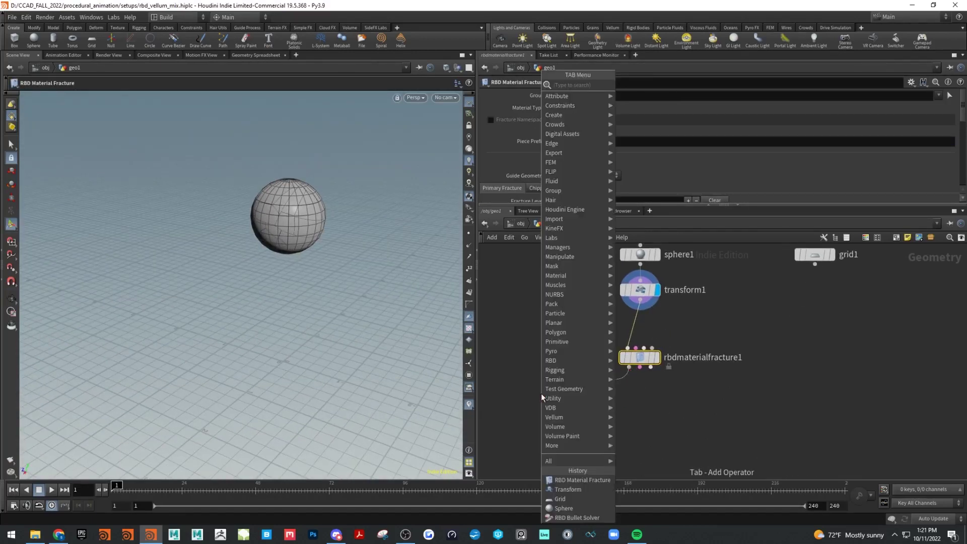
pyautogui.write('ex')
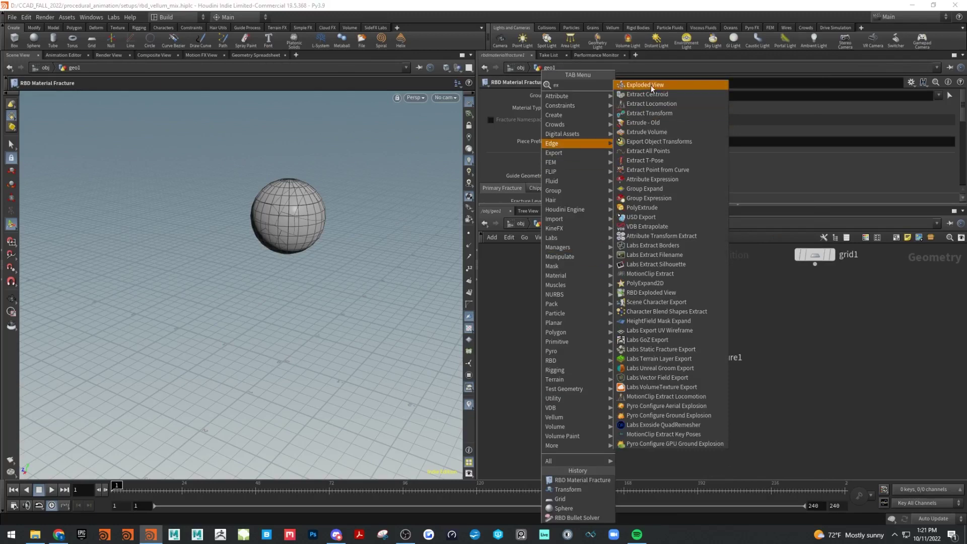
pyautogui.press('Return')
pyautogui.click(560, 374)
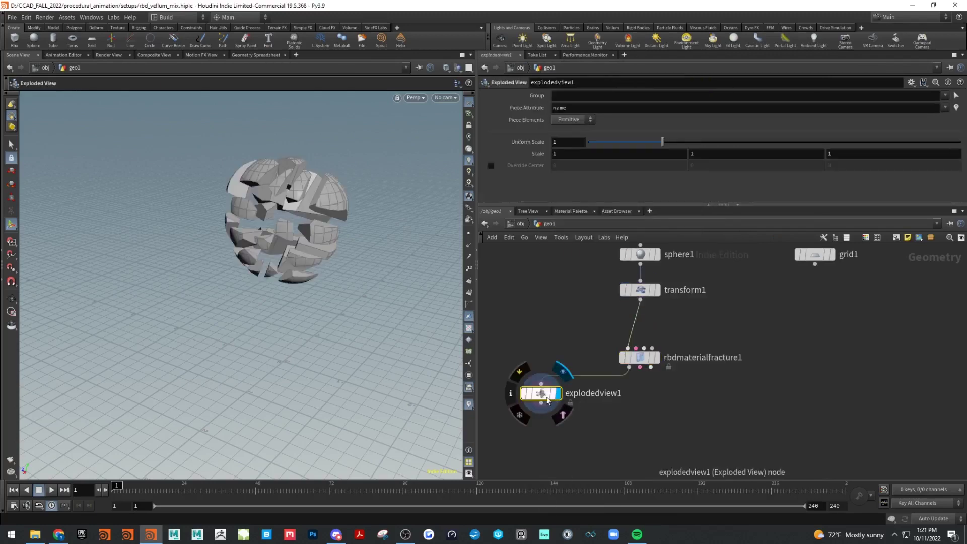
pyautogui.keyDown('alt'); pyautogui.moveTo(259, 289); pyautogui.dragTo(296, 346, button='right'); pyautogui.keyUp('alt')
pyautogui.keyDown('alt'); pyautogui.moveTo(295, 345); pyautogui.dragTo(214, 275); pyautogui.keyUp('alt')
pyautogui.moveTo(354, 360); pyautogui.dragTo(325, 279)
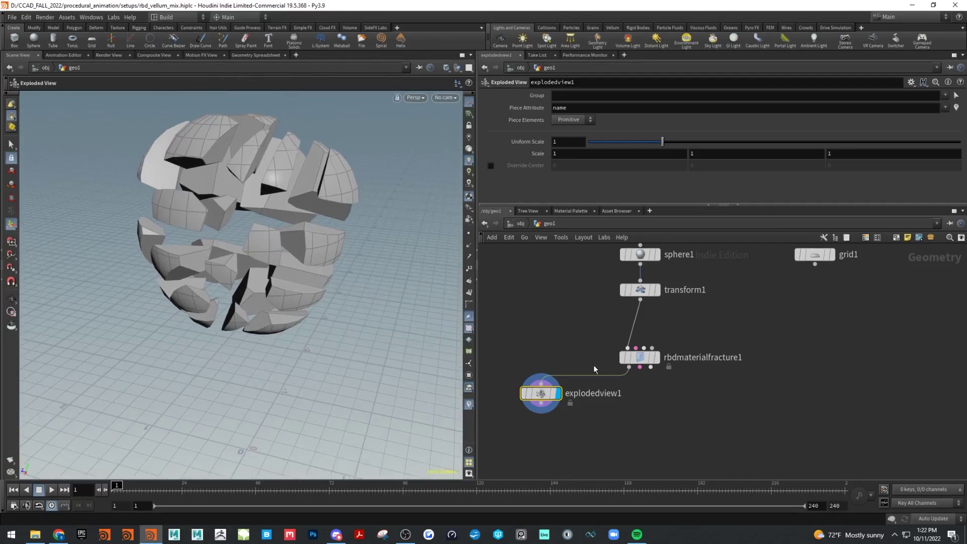
# Step: Delete the Exploded View node from the network
pyautogui.click(523, 340)
pyautogui.moveTo(339, 341); pyautogui.dragTo(281, 317, button='right')
pyautogui.moveTo(280, 317); pyautogui.dragTo(284, 347, button='middle')
pyautogui.click(548, 398)
pyautogui.press('Delete')
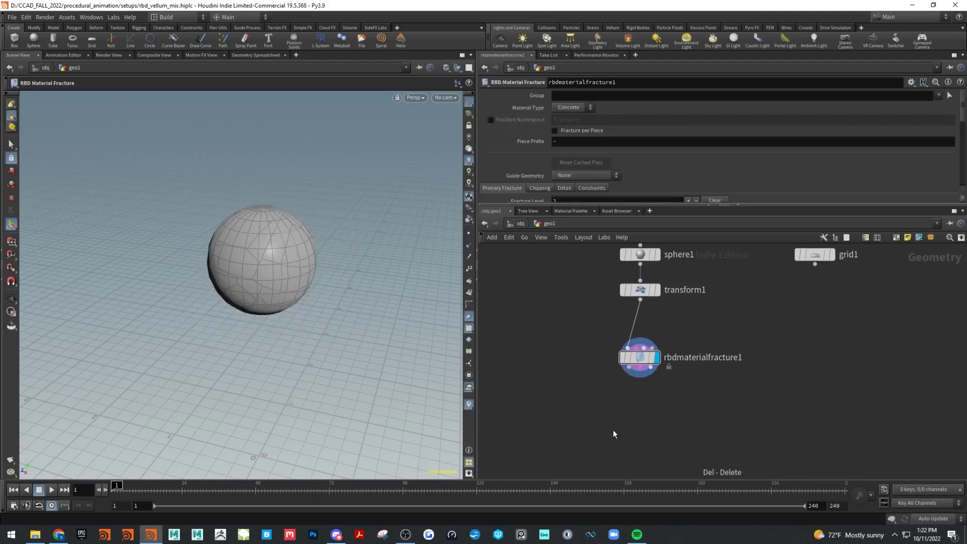
# Step: Connect a Connectivity node to the geometry output of the RBD Material Fracture node
pyautogui.moveTo(618, 431); pyautogui.dragTo(595, 410, button='middle')
pyautogui.moveTo(606, 347); pyautogui.dragTo(600, 391)
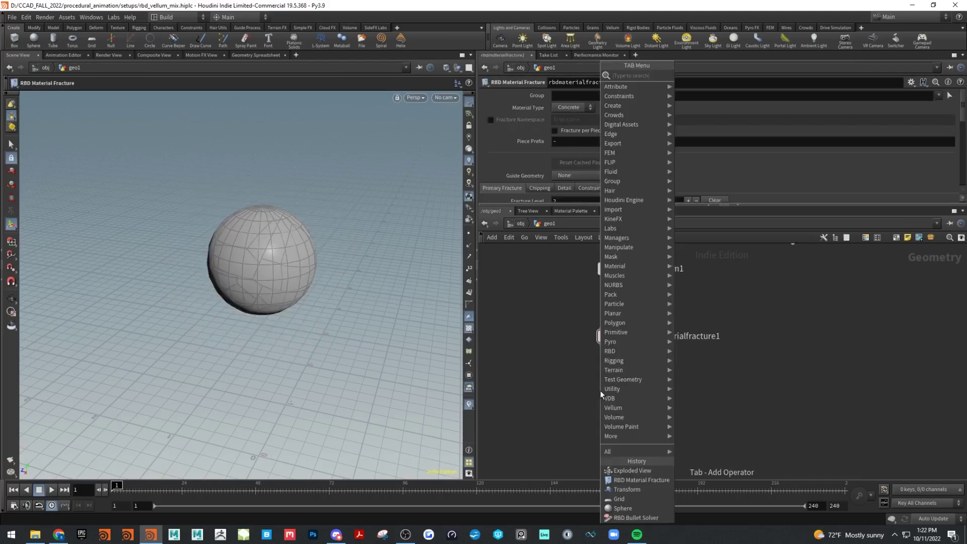
pyautogui.write('con')
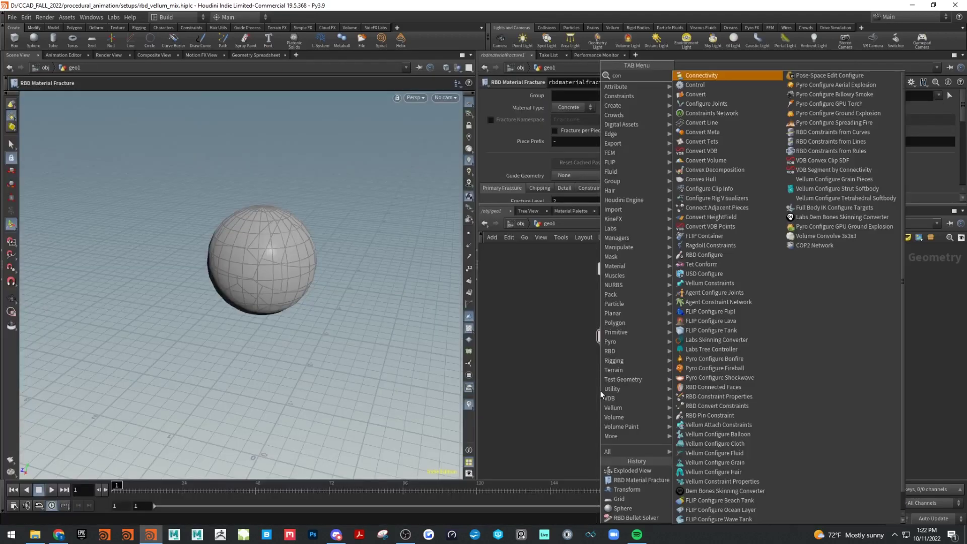
pyautogui.click(712, 79)
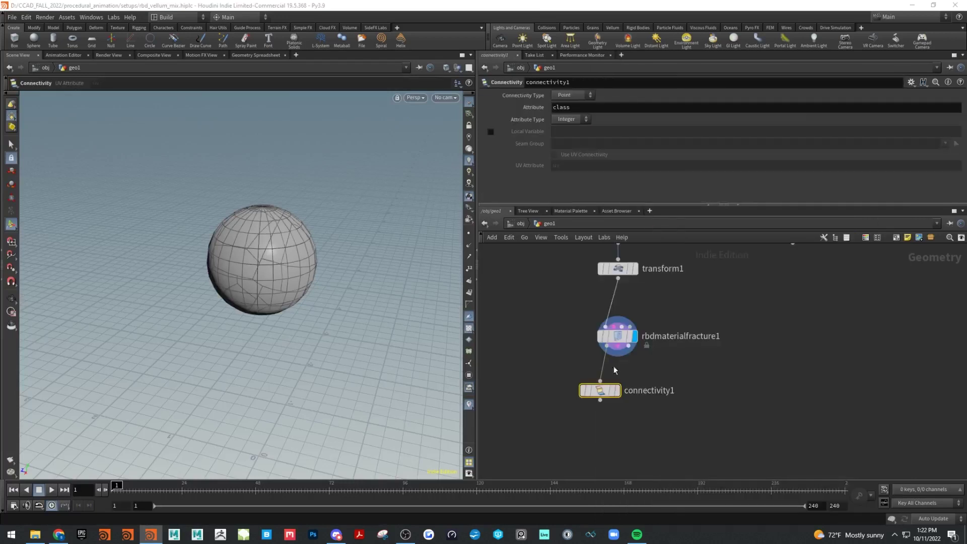
# Step: Name the connectivity node's output attribute "stuff"
pyautogui.doubleClick(572, 108)
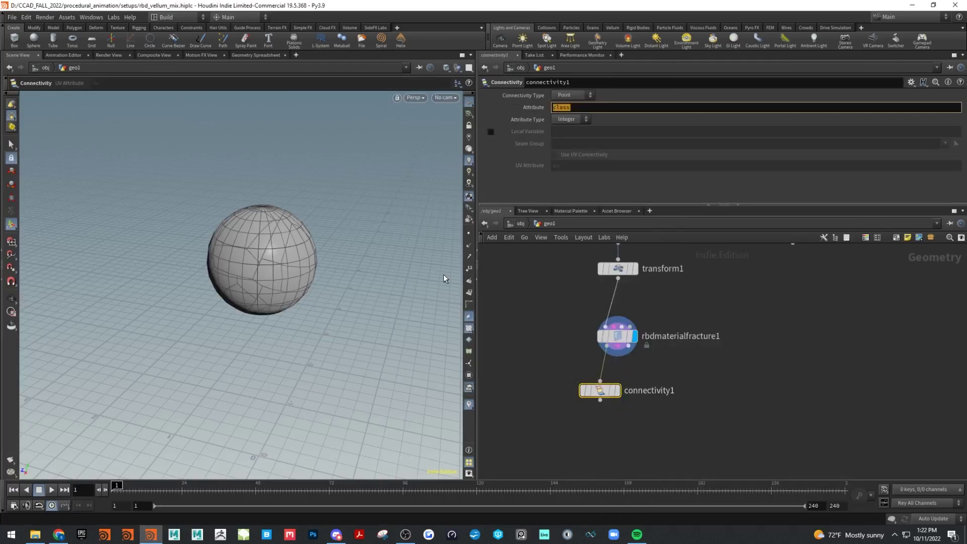
pyautogui.write('stuff')
pyautogui.press('Return')
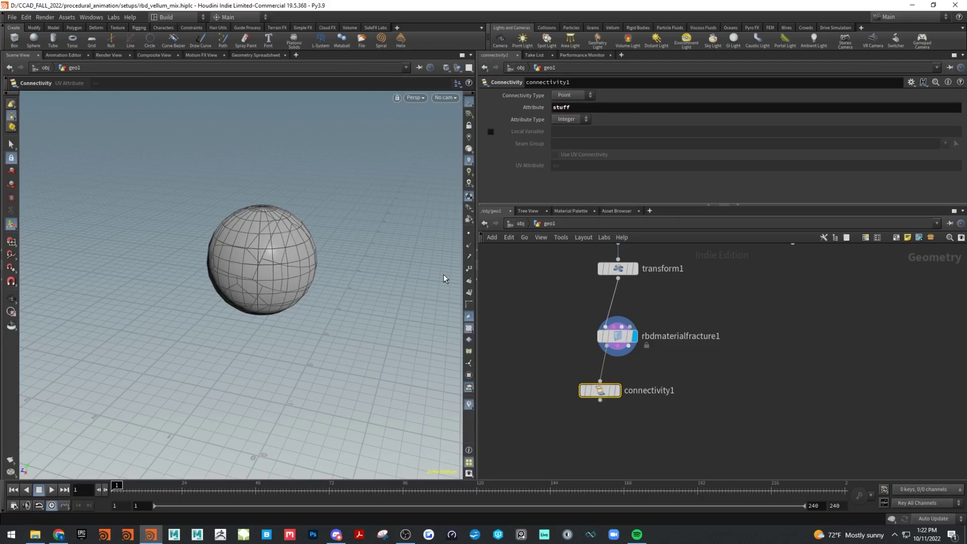
# Step: Align the fracture and connectivity nodes in a compact column beneath the transform node
pyautogui.moveTo(594, 399); pyautogui.dragTo(612, 383)
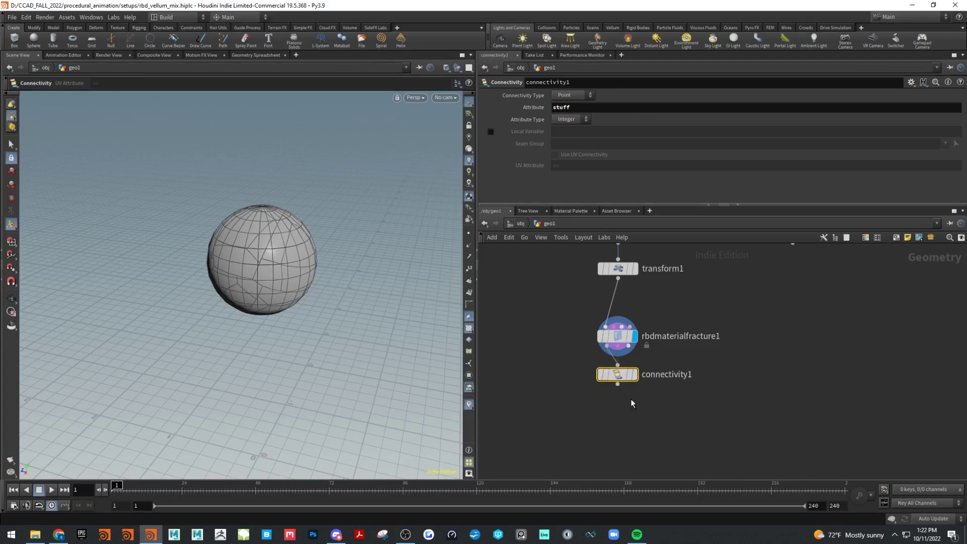
pyautogui.moveTo(674, 419); pyautogui.dragTo(619, 307)
pyautogui.click(663, 394)
# Step: Add a Vellum Constraints node below the connectivity node and set its constraint type to Shape Match
pyautogui.press('Tab')
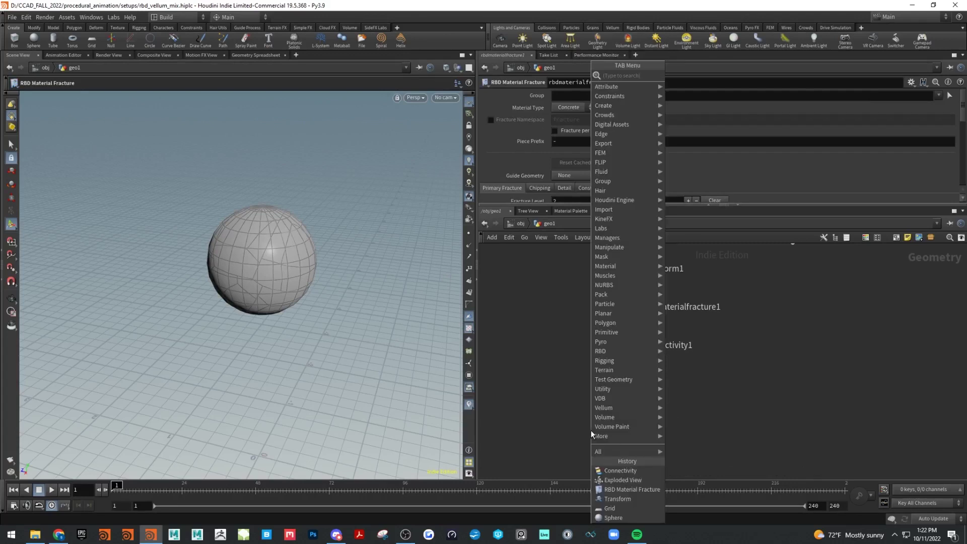
pyautogui.press('Escape')
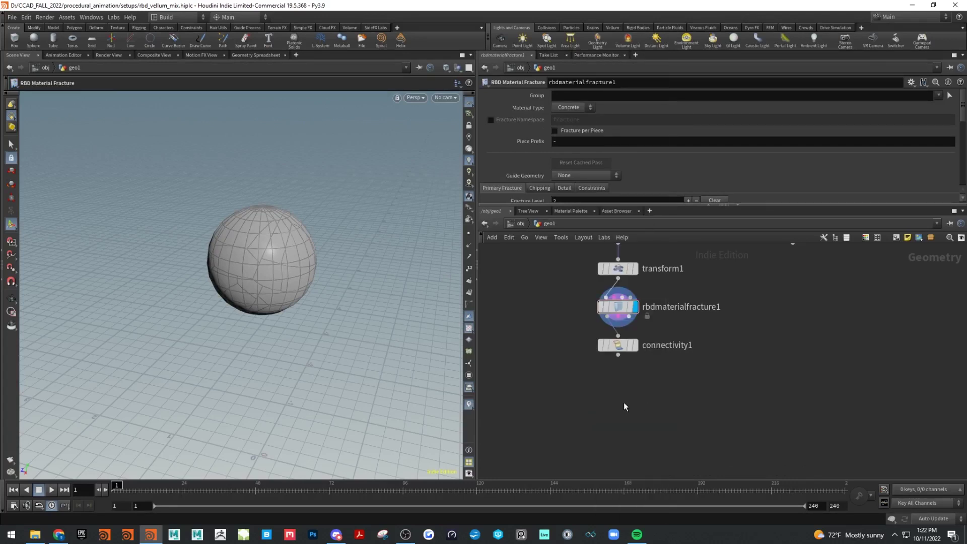
pyautogui.press('Tab')
pyautogui.write('ve')
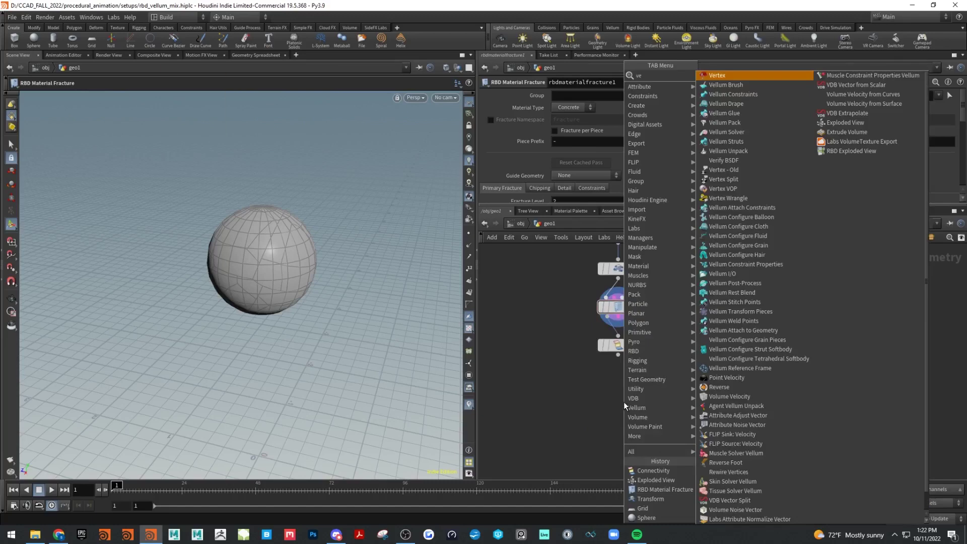
pyautogui.write('c')
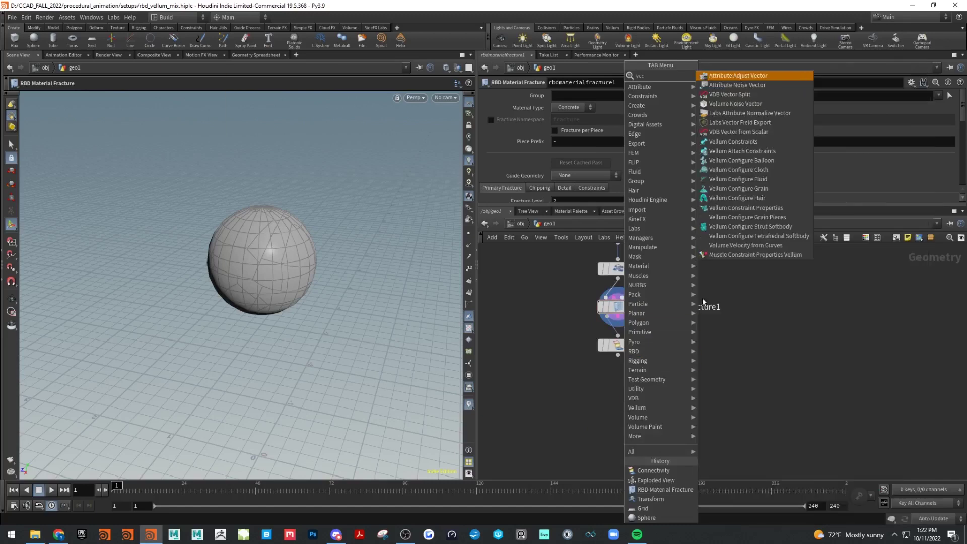
pyautogui.click(737, 141)
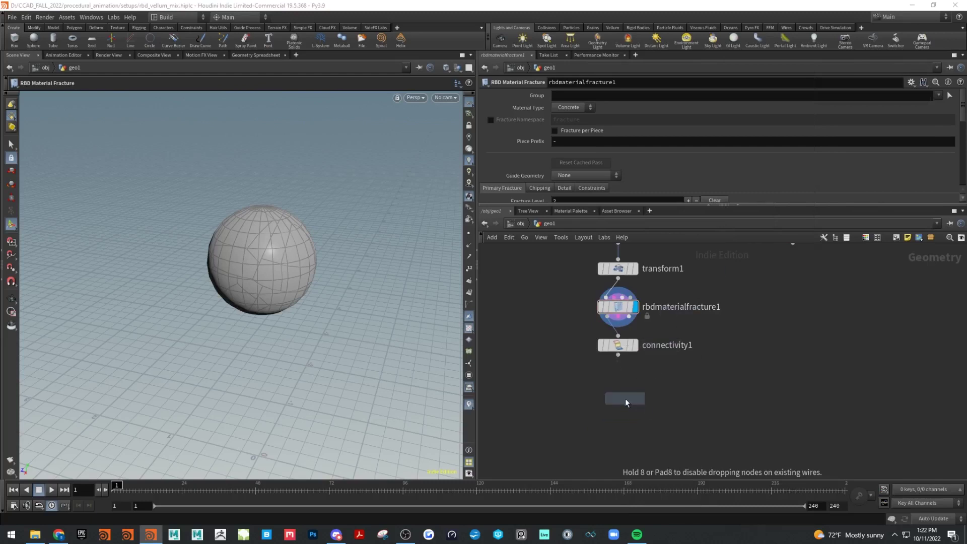
pyautogui.click(624, 398)
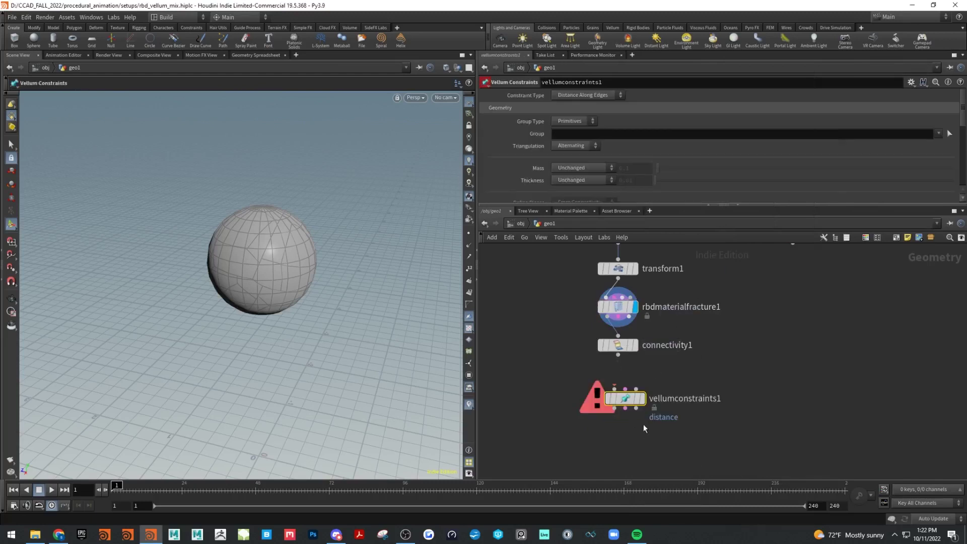
pyautogui.click(593, 98)
pyautogui.click(568, 265)
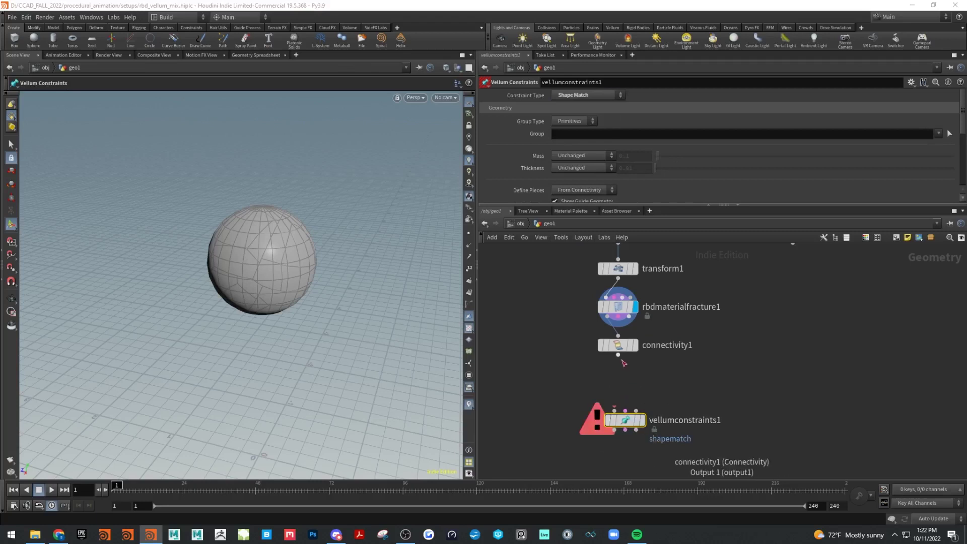
# Step: Connect the connectivity node's output to the first input of the shape-match constraints node and display the result
pyautogui.moveTo(618, 356); pyautogui.dragTo(619, 394)
pyautogui.click(645, 421)
pyautogui.moveTo(751, 408); pyautogui.dragTo(694, 446, button='middle')
pyautogui.moveTo(734, 389); pyautogui.dragTo(742, 389, button='middle')
# Step: Display the grid node's geometry and frame the whole grid together with the sphere in the viewport
pyautogui.press('Tab')
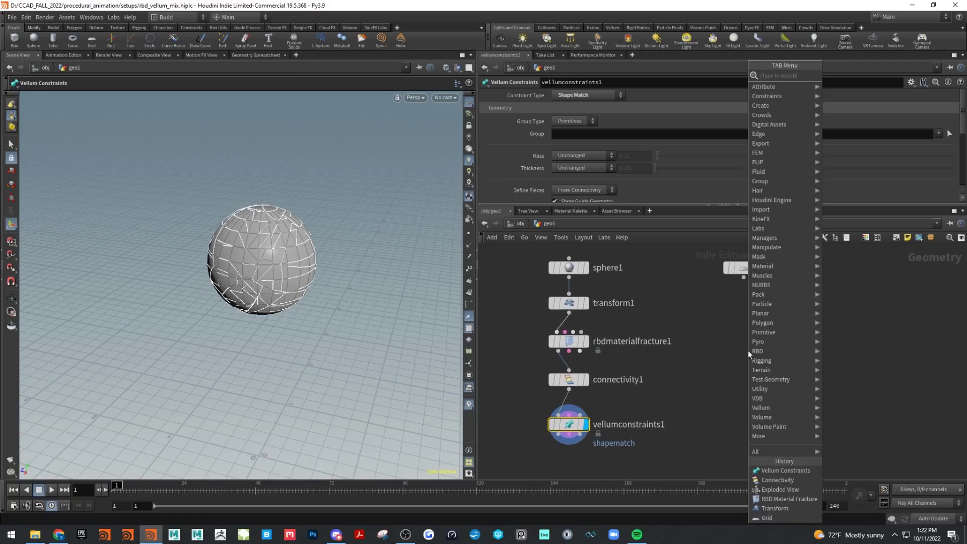
pyautogui.press('Escape')
pyautogui.click(766, 249)
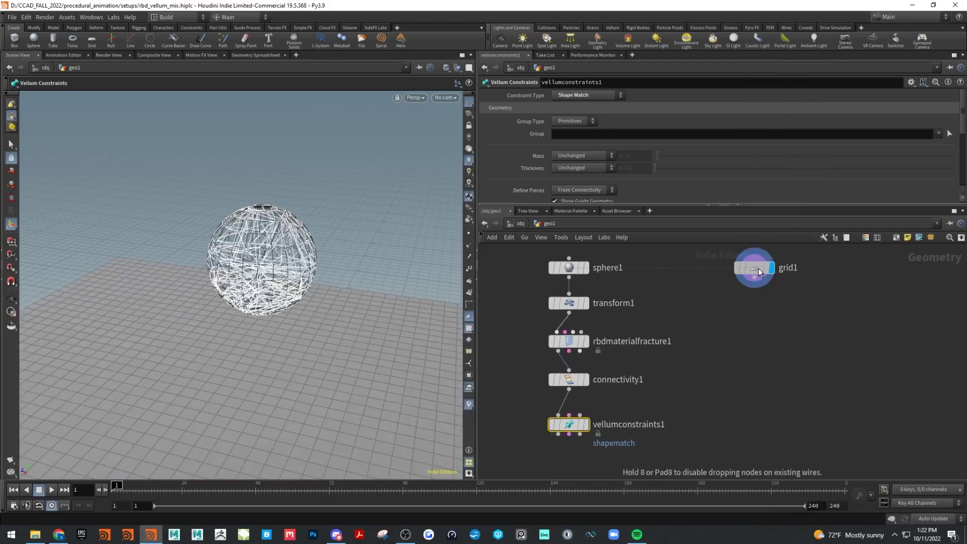
pyautogui.press('Escape')
pyautogui.moveTo(292, 352); pyautogui.dragTo(318, 312)
pyautogui.moveTo(318, 311); pyautogui.dragTo(289, 337, button='right')
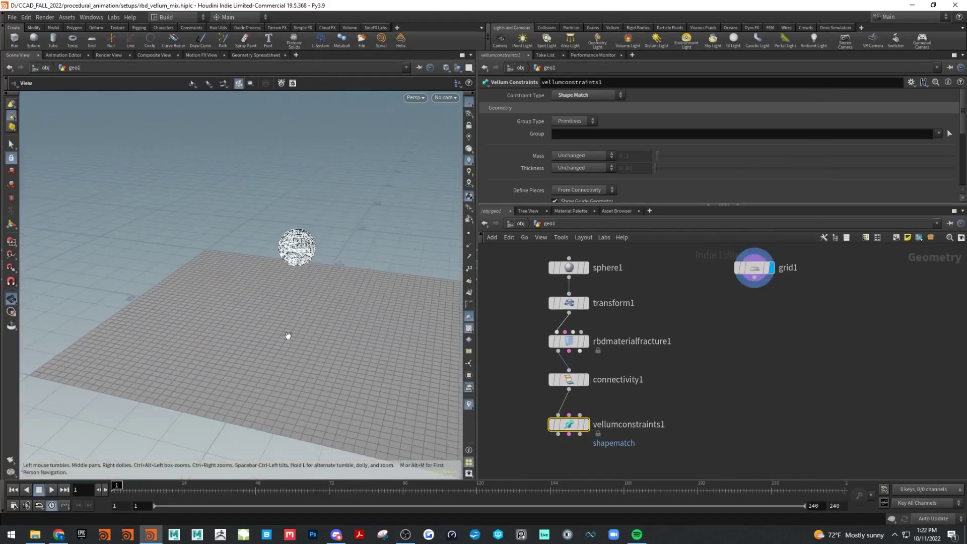
pyautogui.moveTo(290, 337); pyautogui.dragTo(235, 313, button='middle')
# Step: Set the grid's size to 3.5 by 3.5
pyautogui.moveTo(755, 271)
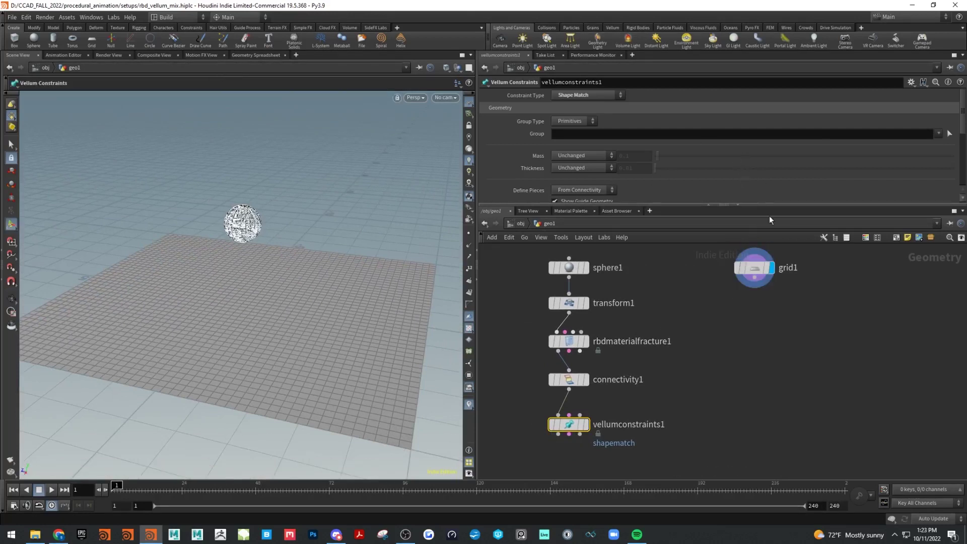
pyautogui.click(758, 272)
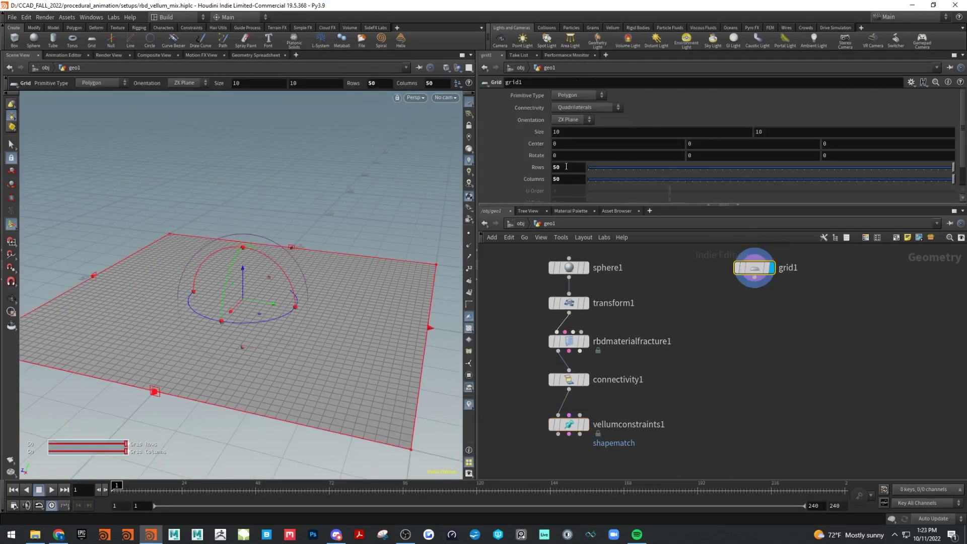
pyautogui.moveTo(536, 129); pyautogui.dragTo(392, 193, button='middle')
pyautogui.keyDown('alt'); pyautogui.moveTo(205, 181); pyautogui.dragTo(361, 212, button='right'); pyautogui.keyUp('alt')
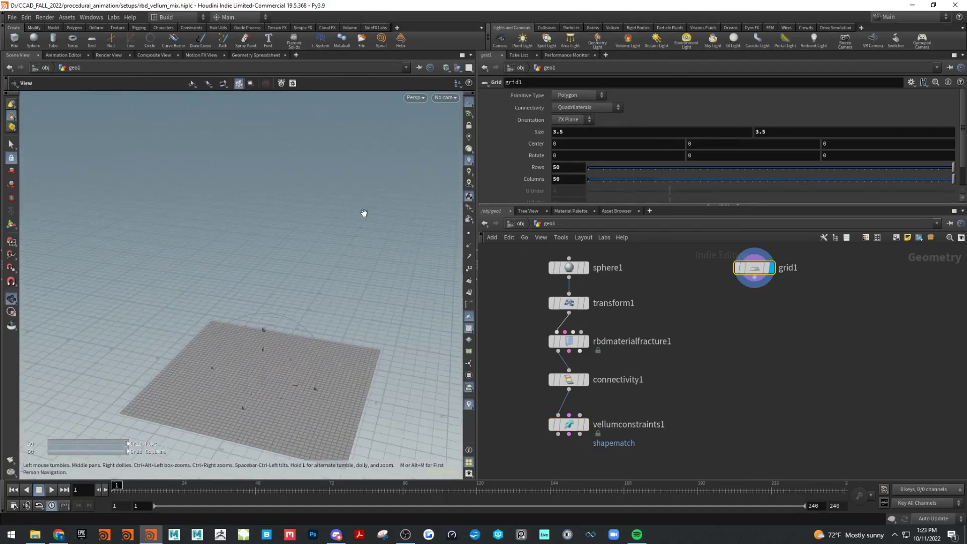
pyautogui.keyDown('alt'); pyautogui.moveTo(360, 212); pyautogui.dragTo(329, 140, button='middle'); pyautogui.keyUp('alt')
# Step: Show the transformed sphere as a template above the displayed grid
pyautogui.click(582, 270)
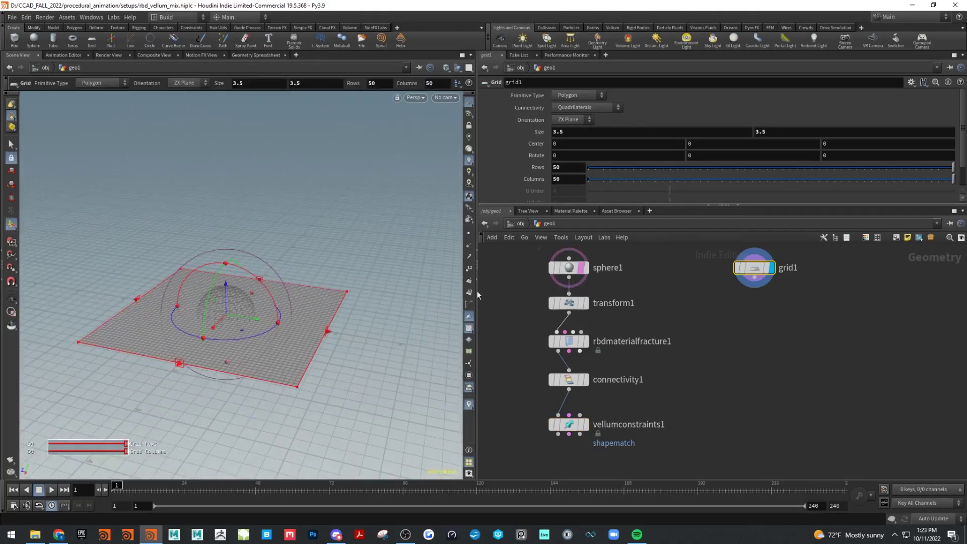
pyautogui.keyDown('alt'); pyautogui.moveTo(322, 302); pyautogui.dragTo(349, 297); pyautogui.keyUp('alt')
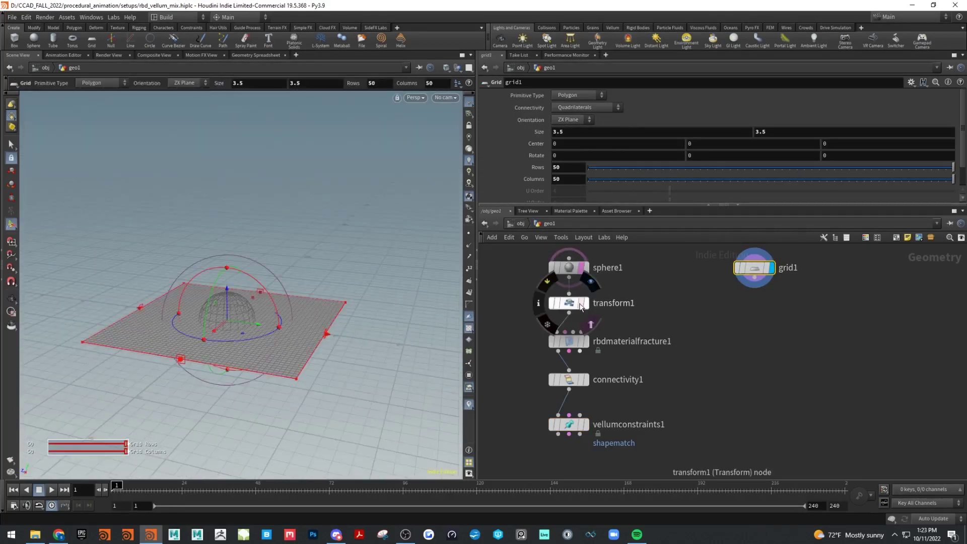
pyautogui.click(582, 303)
pyautogui.moveTo(282, 322)
pyautogui.keyDown('alt'); pyautogui.mouseDown()
pyautogui.moveTo(277, 302)
pyautogui.moveTo(270, 333)
pyautogui.mouseUp(); pyautogui.keyUp('alt')
pyautogui.press('Return')
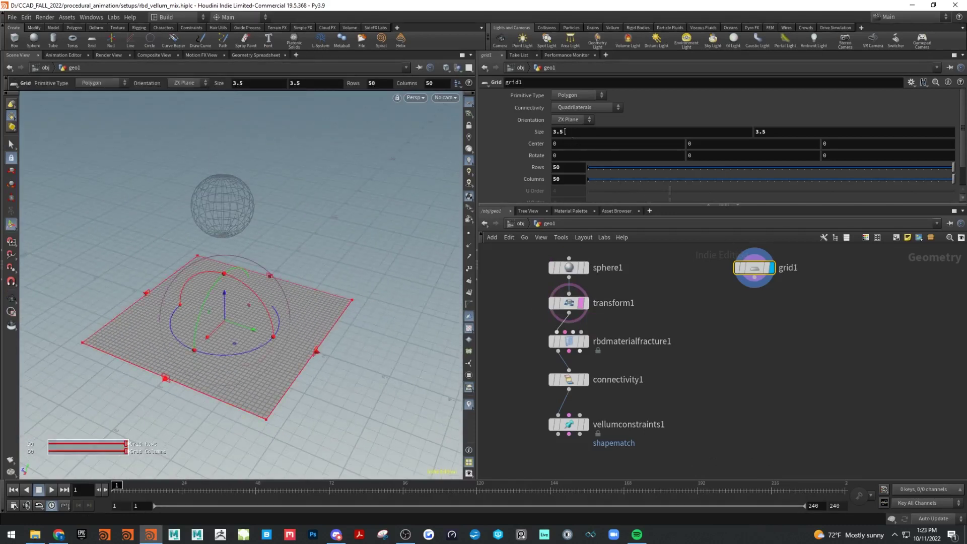
# Step: Set the grid's size to 6.6 by 6.6
pyautogui.moveTo(532, 129); pyautogui.dragTo(670, 145, button='middle')
pyautogui.keyDown('alt'); pyautogui.moveTo(289, 255); pyautogui.dragTo(240, 250, button='right'); pyautogui.keyUp('alt')
pyautogui.keyDown('alt'); pyautogui.moveTo(239, 250); pyautogui.dragTo(232, 231); pyautogui.keyUp('alt')
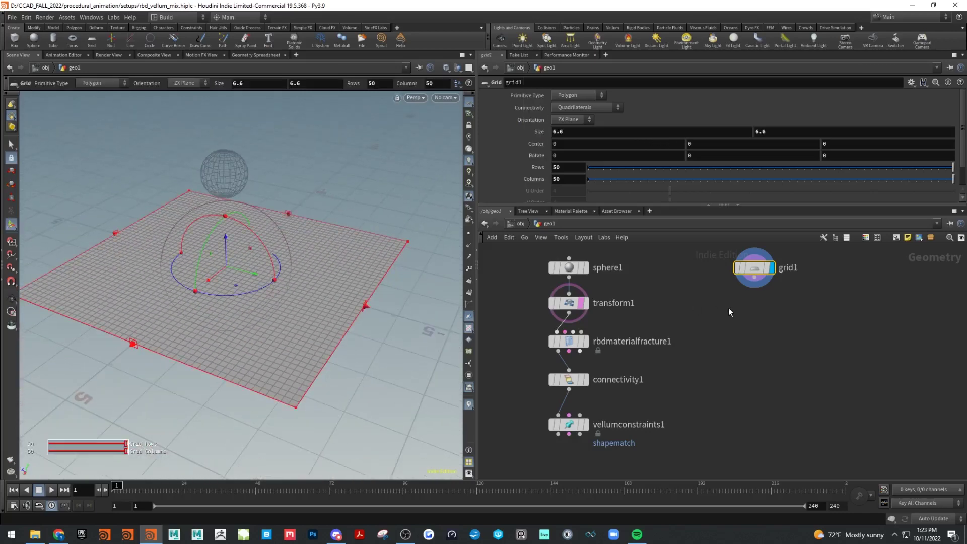
# Step: Connect a Vellum Configure Cloth node to the grid and place it lower, leaving room for another node between them
pyautogui.click(736, 314)
pyautogui.press('Tab')
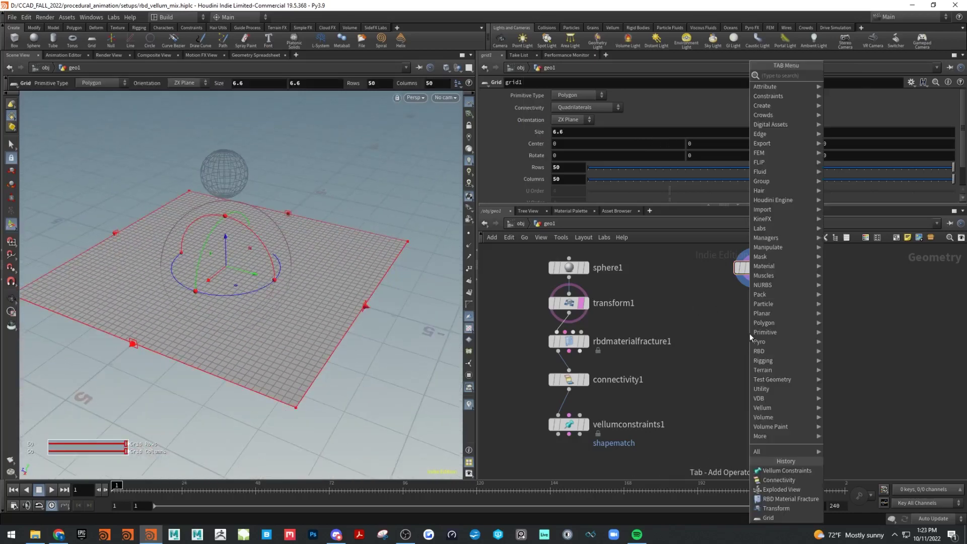
pyautogui.write('vec')
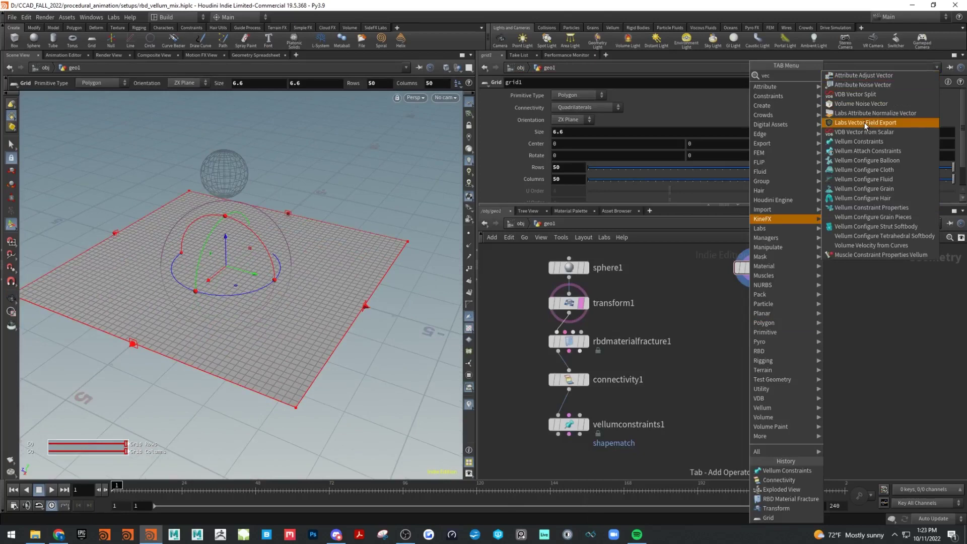
pyautogui.click(872, 171)
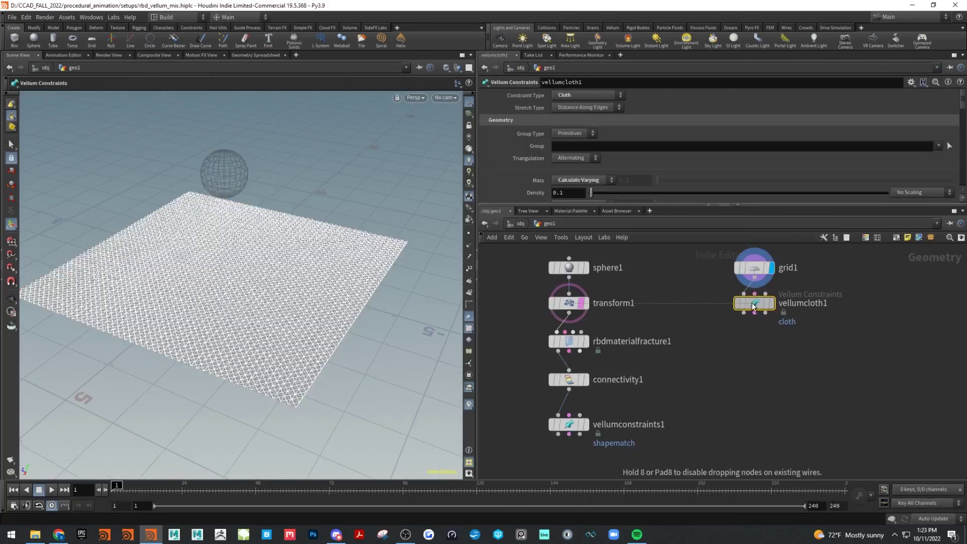
pyautogui.click(752, 313)
pyautogui.moveTo(763, 316); pyautogui.dragTo(755, 370)
# Step: Insert a Group node between the grid and the Vellum cloth node and set its group type to Points
pyautogui.keyDown('alt'); pyautogui.moveTo(318, 312); pyautogui.dragTo(332, 325); pyautogui.keyUp('alt')
pyautogui.keyDown('alt'); pyautogui.moveTo(332, 325); pyautogui.dragTo(402, 274, button='middle'); pyautogui.keyUp('alt')
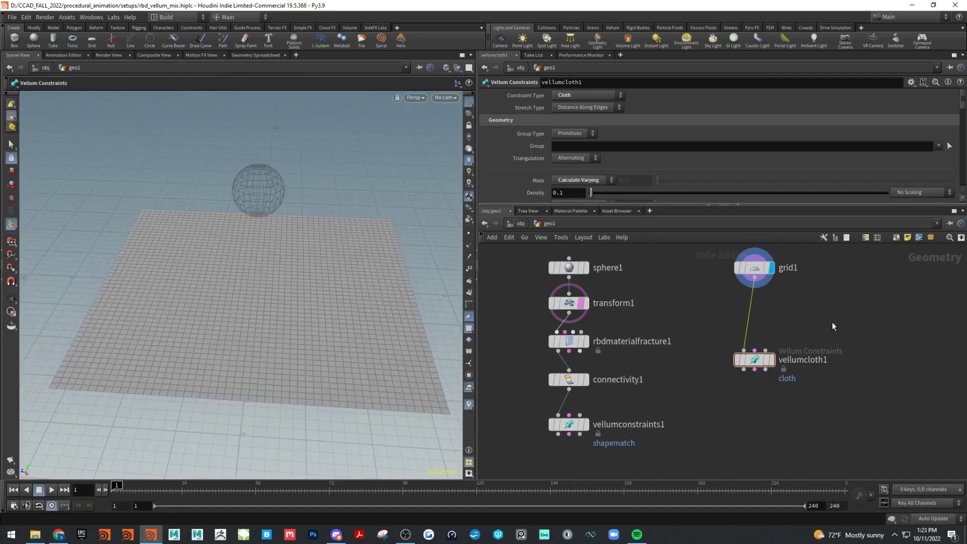
pyautogui.press('Tab')
pyautogui.write('g')
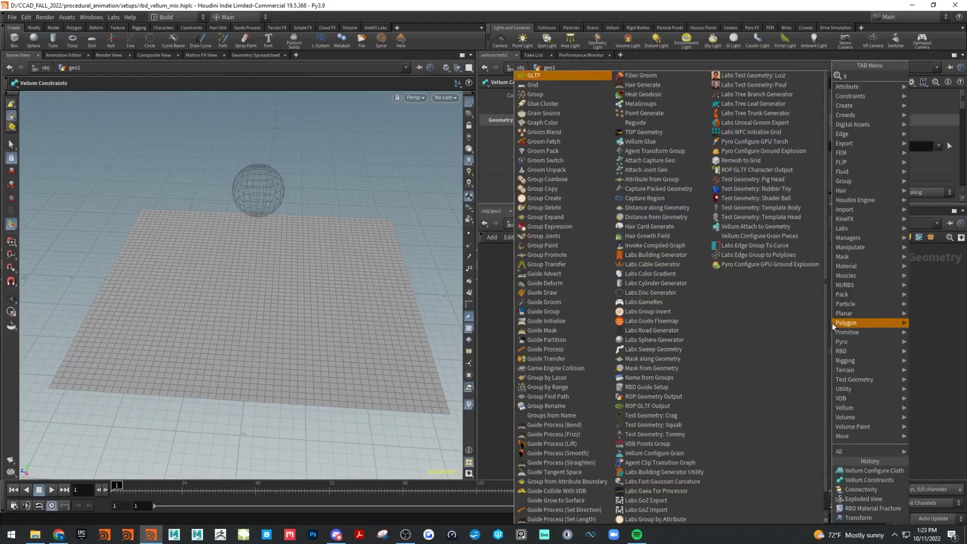
pyautogui.click(585, 93)
pyautogui.click(763, 304)
pyautogui.keyDown('alt'); pyautogui.moveTo(308, 289); pyautogui.dragTo(328, 283, button='right'); pyautogui.keyUp('alt')
pyautogui.keyDown('alt'); pyautogui.moveTo(328, 283); pyautogui.dragTo(322, 281); pyautogui.keyUp('alt')
pyautogui.keyDown('alt'); pyautogui.moveTo(322, 280); pyautogui.dragTo(319, 266, button='middle'); pyautogui.keyUp('alt')
pyautogui.click(574, 107)
pyautogui.click(575, 123)
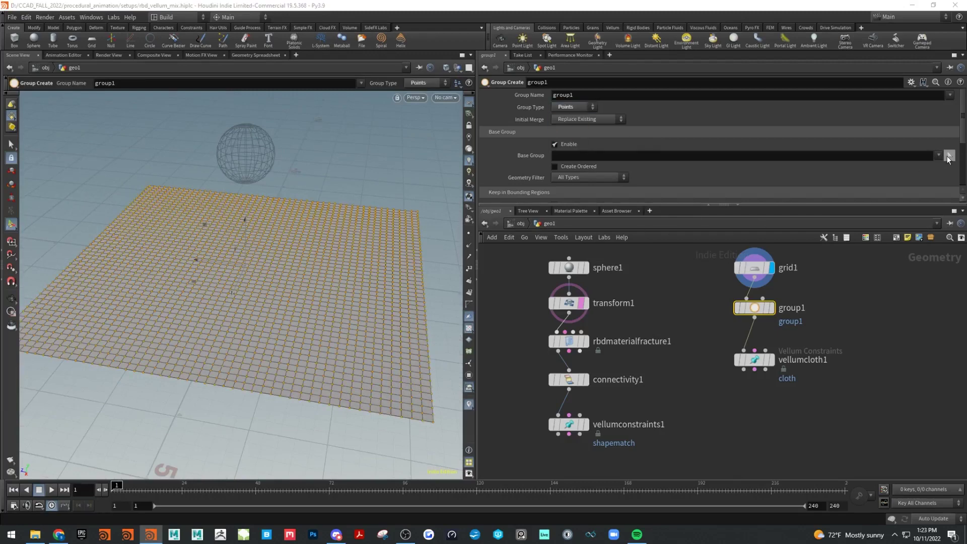
# Step: Start picking the group's base points and select a patch of points at each of the grid's four corners
pyautogui.click(949, 156)
pyautogui.moveTo(396, 214); pyautogui.dragTo(424, 220)
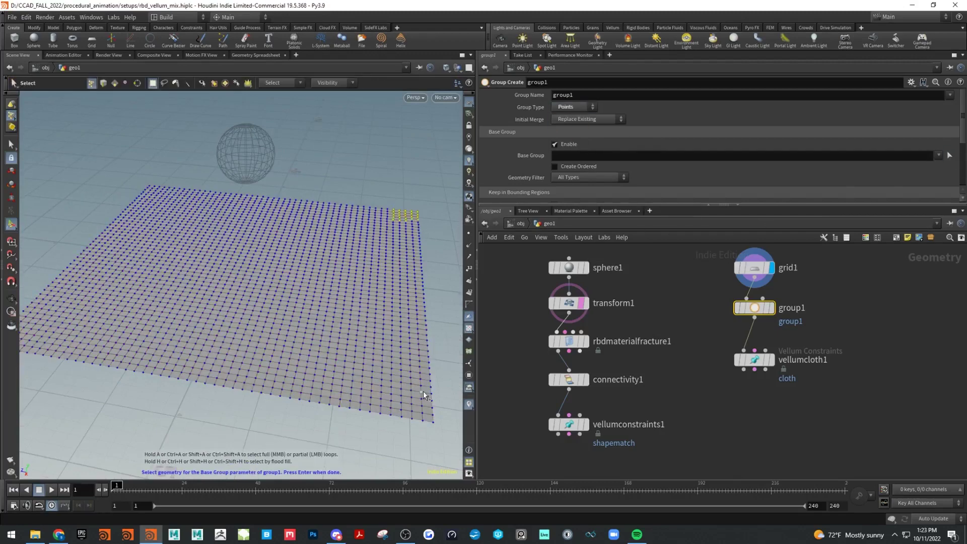
pyautogui.keyDown('shift'); pyautogui.moveTo(399, 395); pyautogui.dragTo(433, 427); pyautogui.keyUp('shift')
pyautogui.keyDown('alt'); pyautogui.moveTo(100, 372); pyautogui.dragTo(145, 402, button='right'); pyautogui.keyUp('alt')
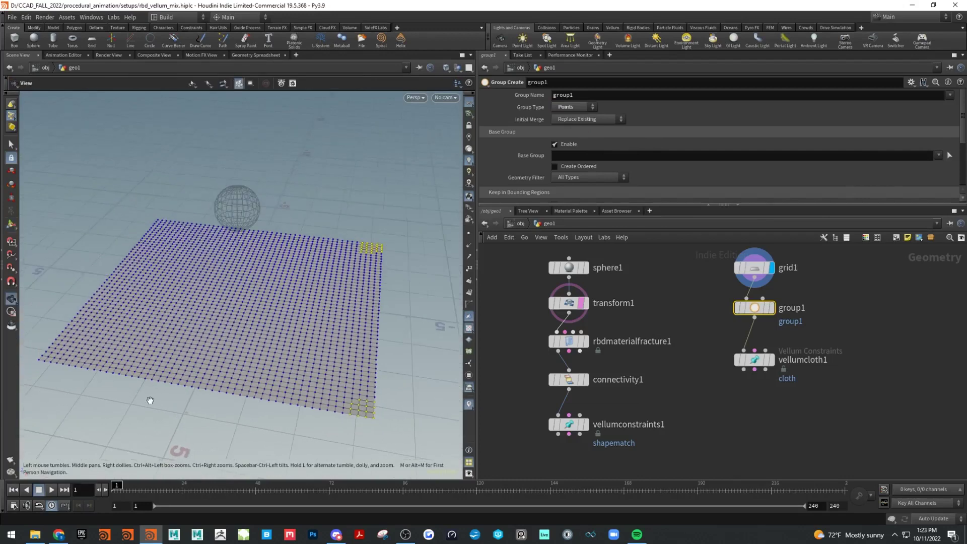
pyautogui.keyDown('alt'); pyautogui.moveTo(144, 401); pyautogui.dragTo(167, 402, button='middle'); pyautogui.keyUp('alt')
pyautogui.keyDown('shift'); pyautogui.moveTo(114, 389); pyautogui.dragTo(54, 326); pyautogui.keyUp('shift')
pyautogui.keyDown('shift'); pyautogui.moveTo(154, 197); pyautogui.dragTo(190, 229); pyautogui.keyUp('shift')
# Step: Add four patches of points inside the grid to the selection and accept it as the base group
pyautogui.keyDown('shift'); pyautogui.moveTo(179, 271); pyautogui.dragTo(204, 296); pyautogui.keyUp('shift')
pyautogui.keyDown('shift'); pyautogui.moveTo(330, 288); pyautogui.dragTo(370, 309); pyautogui.keyUp('shift')
pyautogui.keyDown('shift'); pyautogui.moveTo(287, 243); pyautogui.dragTo(316, 263); pyautogui.keyUp('shift')
pyautogui.keyDown('shift'); pyautogui.moveTo(293, 358); pyautogui.dragTo(358, 336); pyautogui.keyUp('shift')
pyautogui.press('Return')
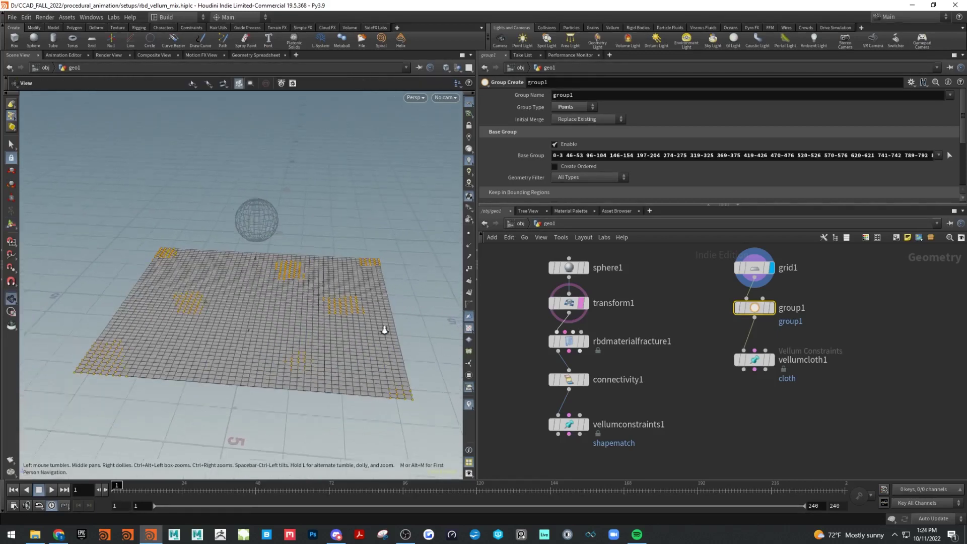
pyautogui.moveTo(381, 330); pyautogui.dragTo(380, 328)
# Step: Move the Vellum cloth node closer beneath the group node and add a Vellum Solver node below it
pyautogui.moveTo(754, 359); pyautogui.dragTo(755, 348)
pyautogui.click(755, 349)
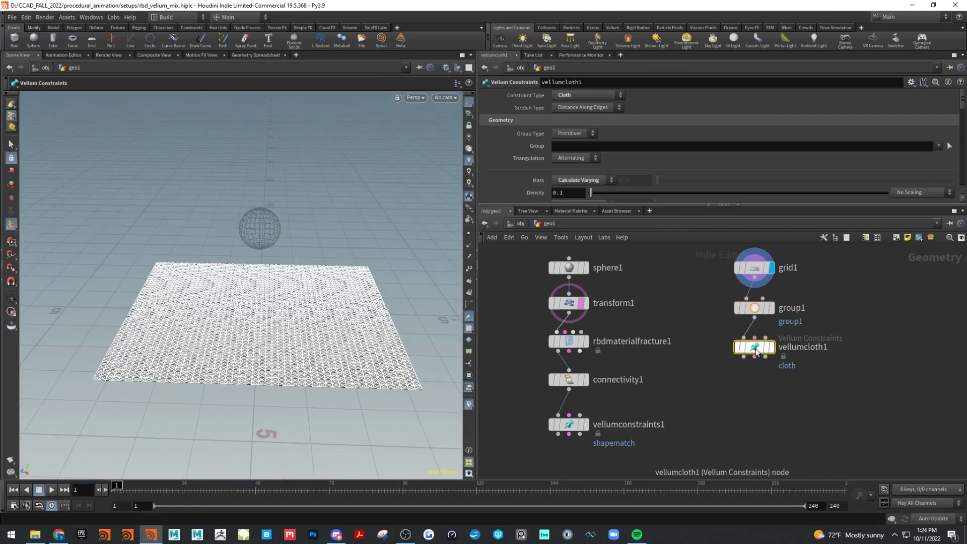
pyautogui.press('Tab')
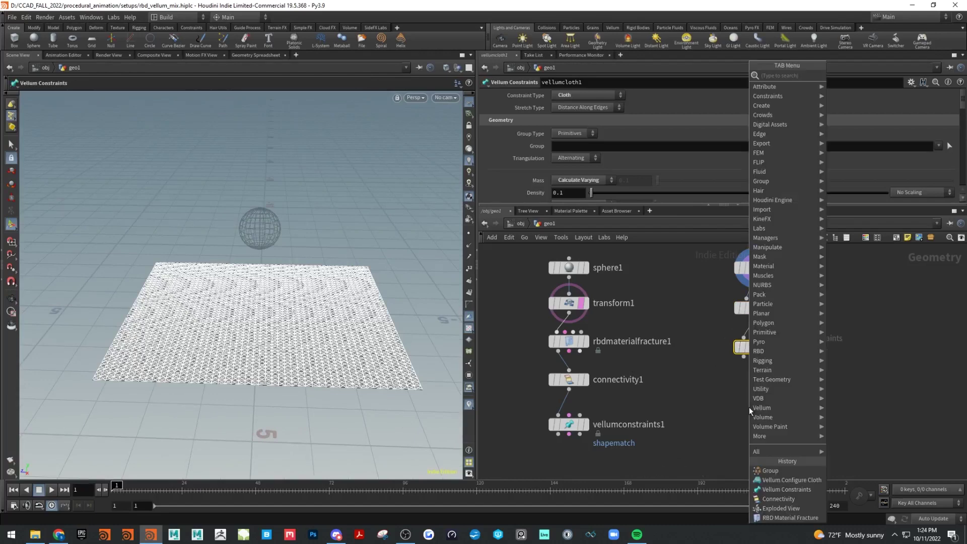
pyautogui.write('vex')
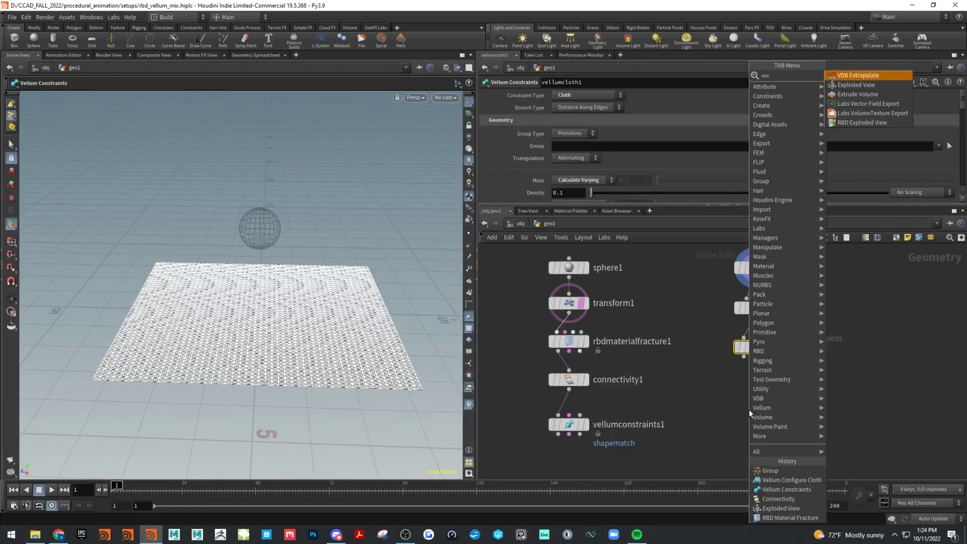
pyautogui.press('BackSpace')
pyautogui.write('s')
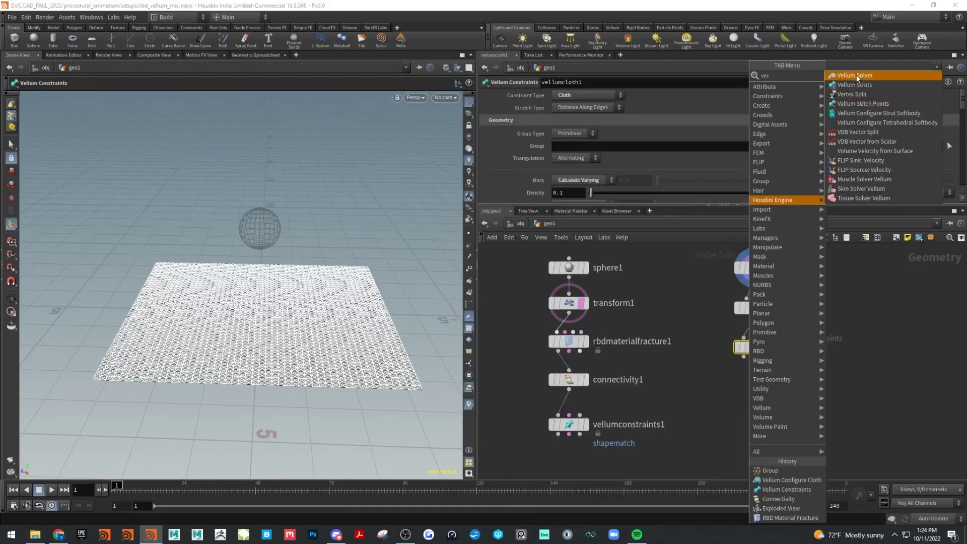
pyautogui.press('Return')
pyautogui.click(759, 423)
# Step: Arrange the network with the solver below and between both branches and the shape-match node closer under the connectivity node, enlarging the network area
pyautogui.moveTo(827, 431); pyautogui.dragTo(830, 290, button='middle')
pyautogui.moveTo(759, 284); pyautogui.dragTo(691, 439)
pyautogui.moveTo(767, 278); pyautogui.dragTo(742, 398, button='middle')
pyautogui.moveTo(836, 393); pyautogui.dragTo(819, 400, button='middle')
pyautogui.scroll(-1, 833, 408)
pyautogui.scroll(1, 825, 404)
pyautogui.scroll(-2, 806, 397)
pyautogui.moveTo(826, 204); pyautogui.dragTo(814, 167)
pyautogui.moveTo(800, 303)
pyautogui.mouseDown(button='middle')
pyautogui.moveTo(799, 342)
pyautogui.moveTo(800, 310)
pyautogui.moveTo(801, 320)
pyautogui.mouseUp(button='middle')
pyautogui.moveTo(601, 350); pyautogui.dragTo(600, 340)
# Step: Add a Vellum Pack node below the cloth node and connect the cloth's geometry and constraint outputs to it
pyautogui.press('Tab')
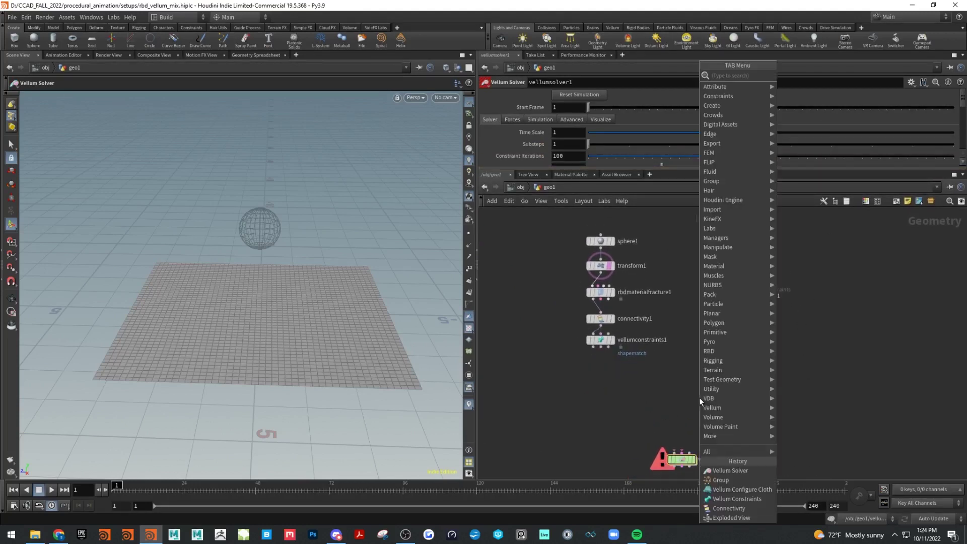
pyautogui.write('vep')
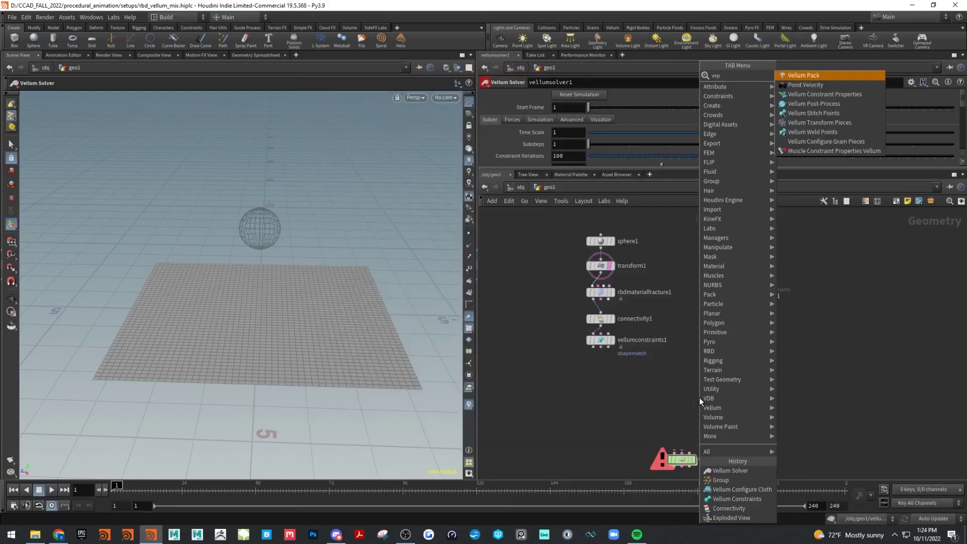
pyautogui.click(828, 75)
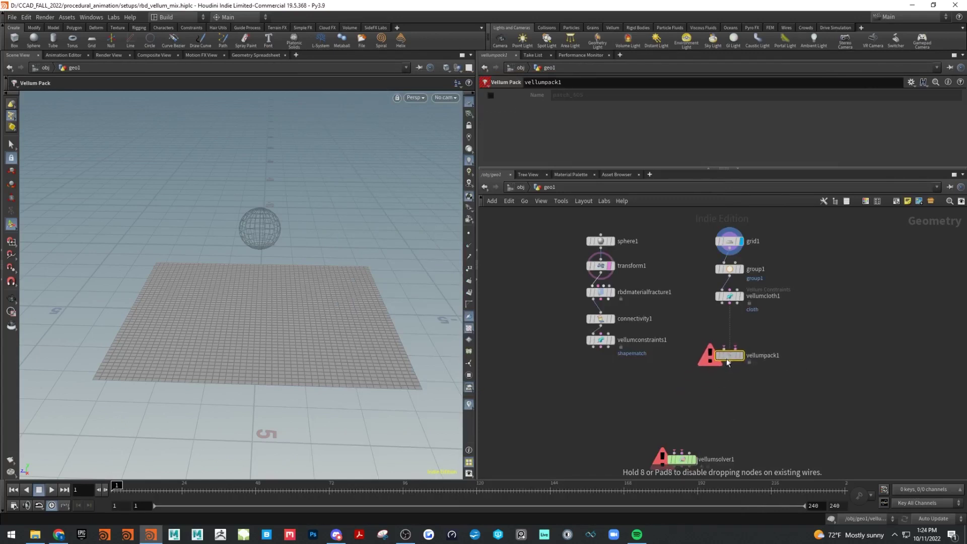
pyautogui.click(726, 358)
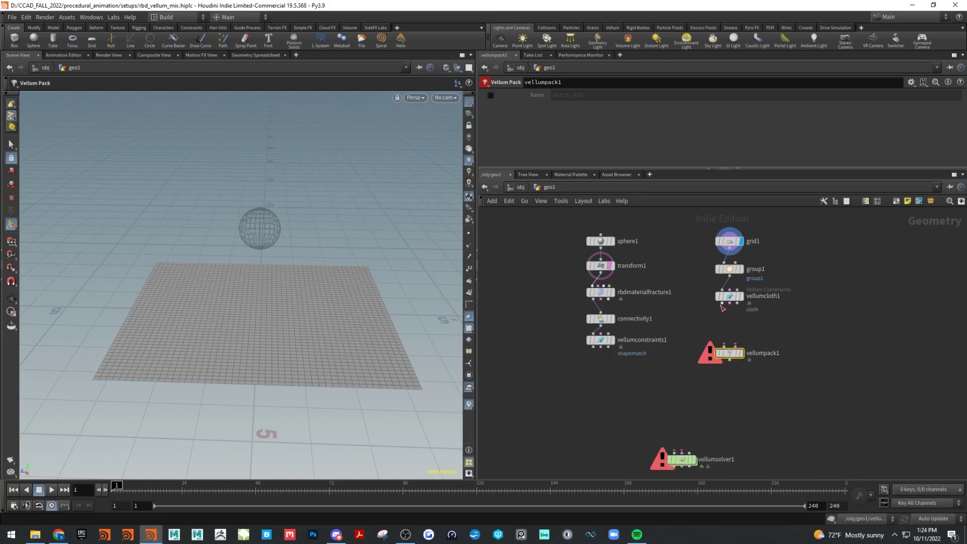
pyautogui.moveTo(724, 303); pyautogui.dragTo(724, 347)
pyautogui.moveTo(729, 304); pyautogui.dragTo(730, 382)
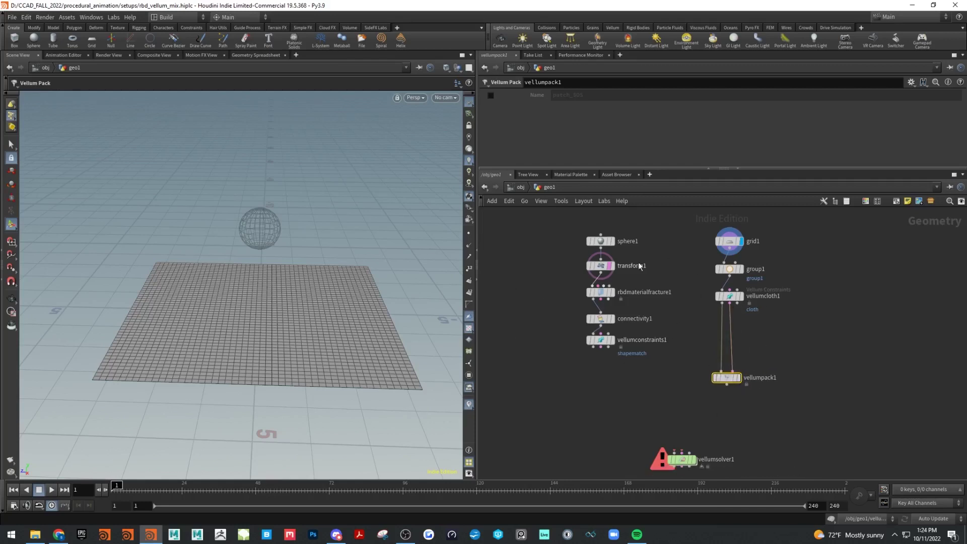
# Step: Duplicate the Vellum Pack node below the shape-match constraints, connect its geometry and constraint inputs, and move the solver lower
pyautogui.moveTo(646, 389); pyautogui.dragTo(642, 365, button='middle')
pyautogui.moveTo(677, 436); pyautogui.dragTo(673, 406)
pyautogui.moveTo(608, 359); pyautogui.dragTo(605, 375, button='middle')
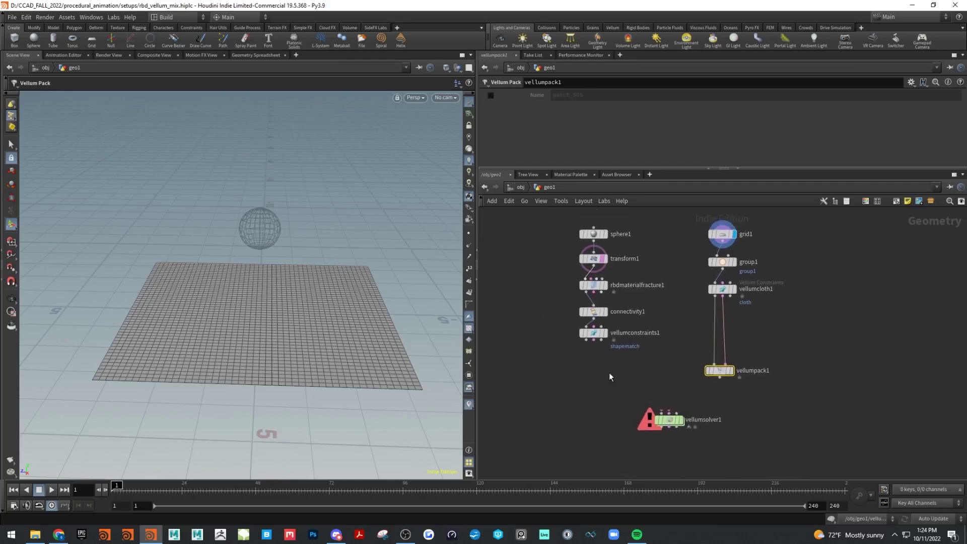
pyautogui.keyDown('alt'); pyautogui.moveTo(710, 372); pyautogui.dragTo(572, 386); pyautogui.keyUp('alt')
pyautogui.moveTo(586, 340); pyautogui.dragTo(577, 378)
pyautogui.moveTo(594, 340); pyautogui.dragTo(593, 366)
pyautogui.moveTo(668, 421); pyautogui.dragTo(668, 446)
pyautogui.moveTo(722, 397); pyautogui.dragTo(711, 368, button='middle')
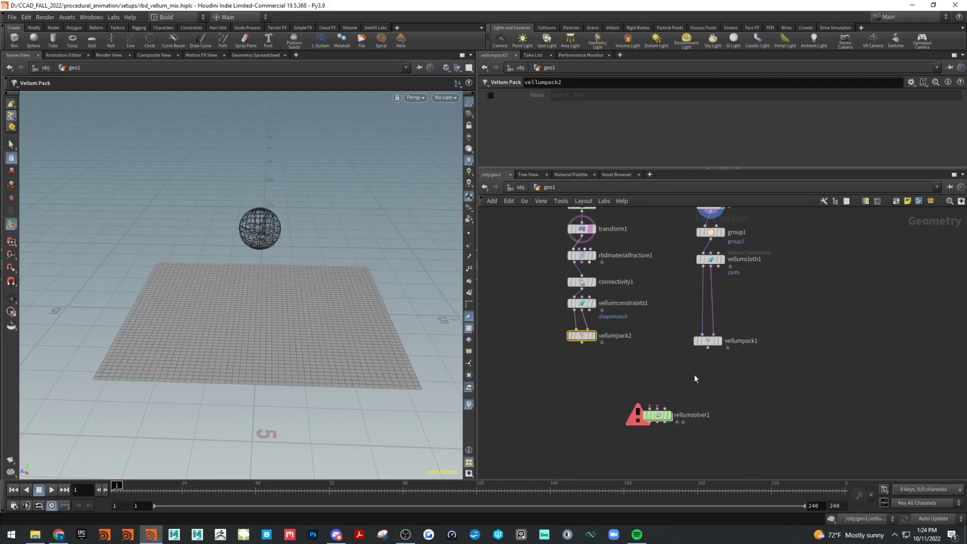
# Step: Add a Merge node joining both Vellum Pack nodes, and order its inputs with the sphere's pack first
pyautogui.press('Tab')
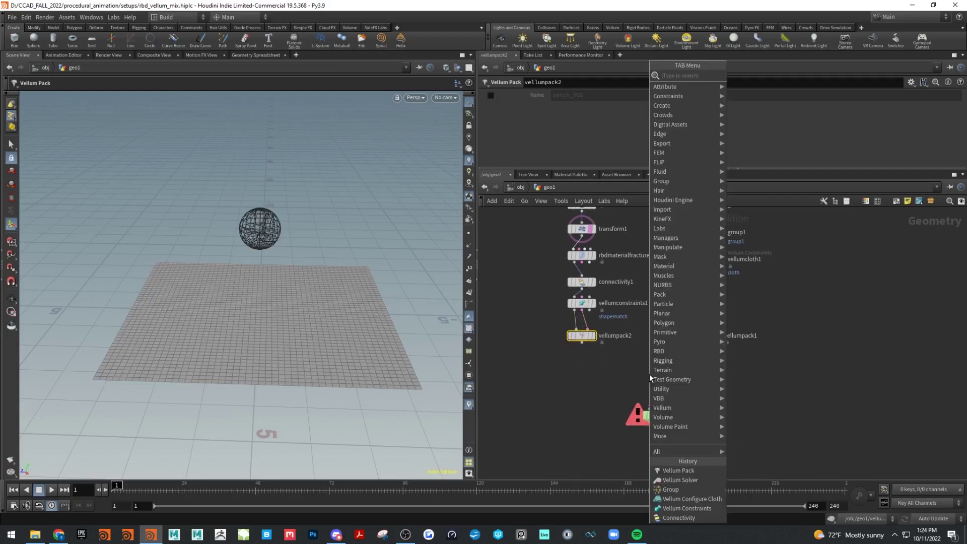
pyautogui.write('merg')
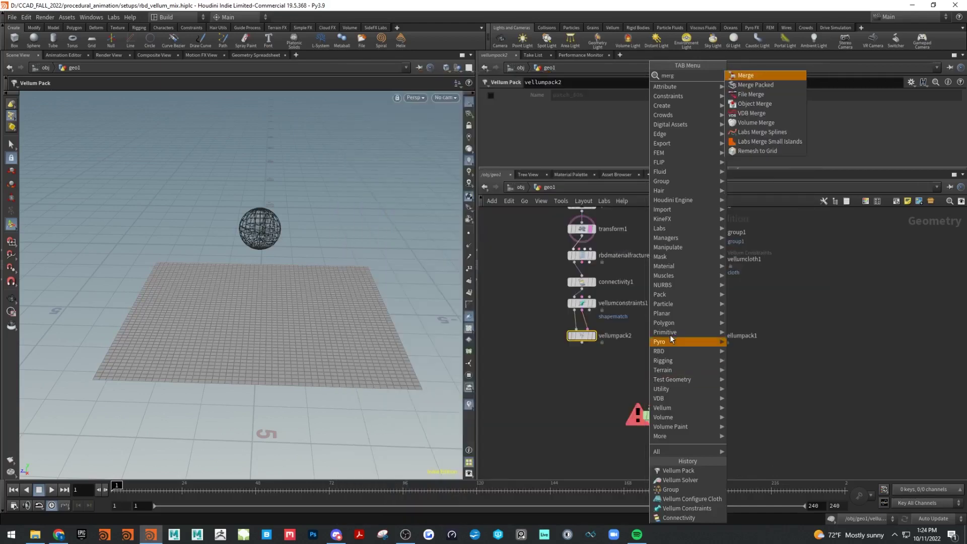
pyautogui.click(747, 76)
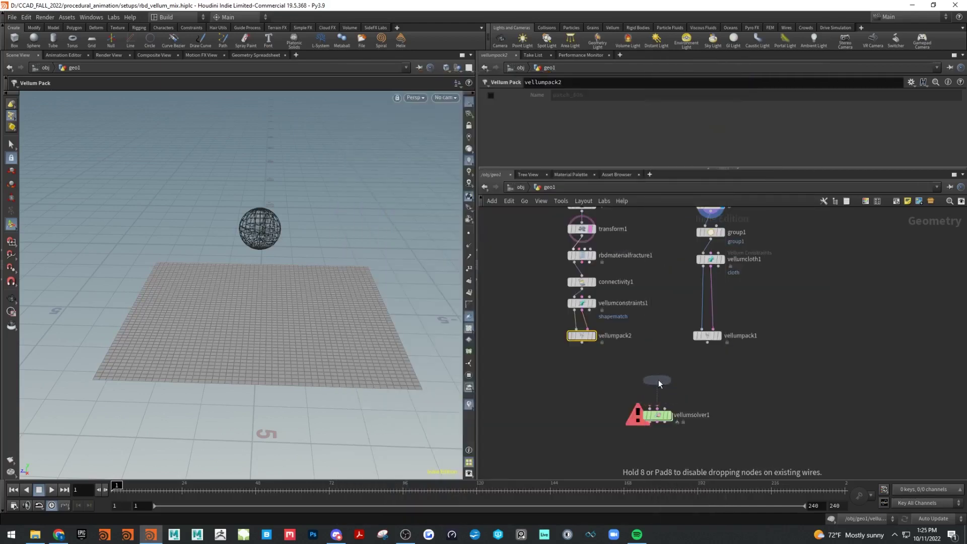
pyautogui.click(658, 380)
pyautogui.moveTo(707, 343); pyautogui.dragTo(657, 373)
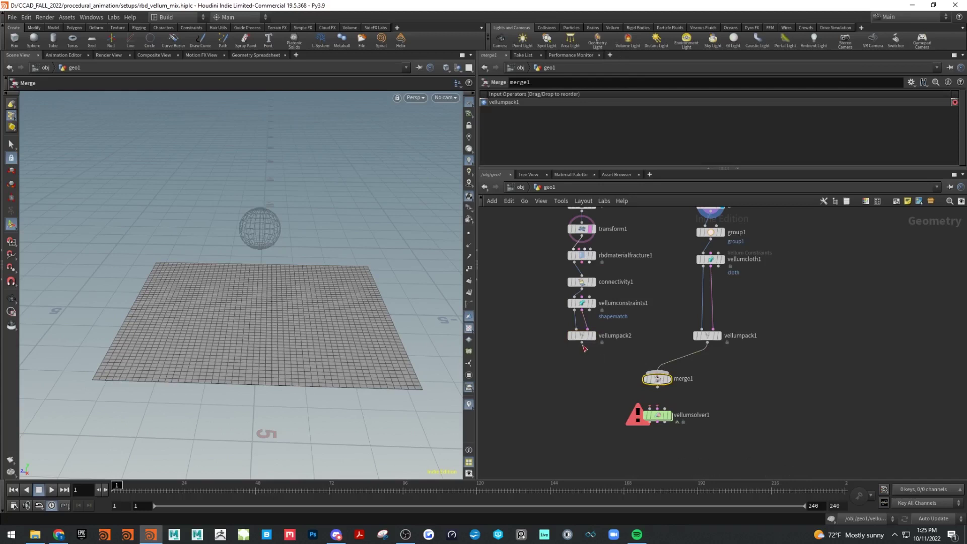
pyautogui.moveTo(582, 344); pyautogui.dragTo(657, 373)
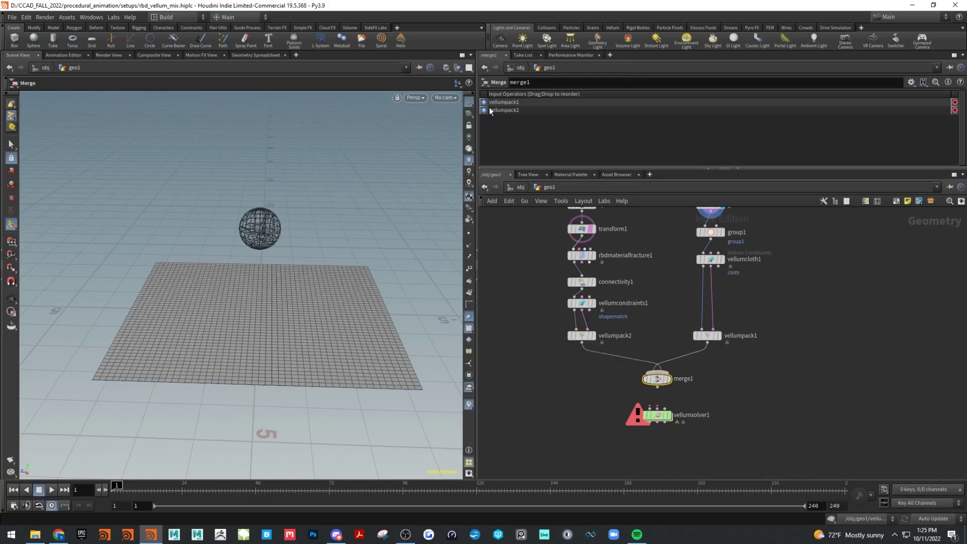
pyautogui.moveTo(488, 110); pyautogui.dragTo(485, 106)
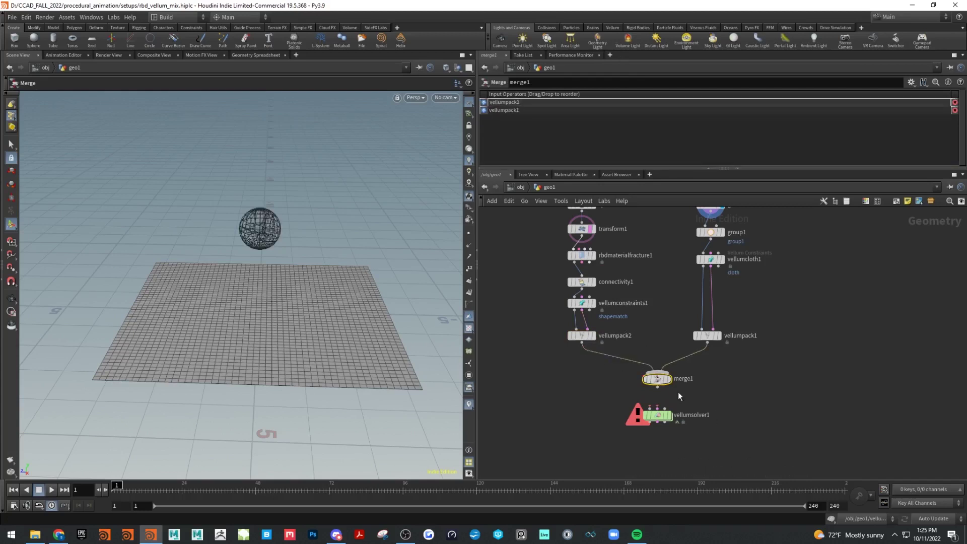
# Step: Add a Vellum Unpack node between the merge and the solver and connect the merge output to it
pyautogui.moveTo(717, 402); pyautogui.dragTo(701, 354, button='middle')
pyautogui.moveTo(642, 368); pyautogui.dragTo(646, 418)
pyautogui.press('Tab')
pyautogui.write('velu')
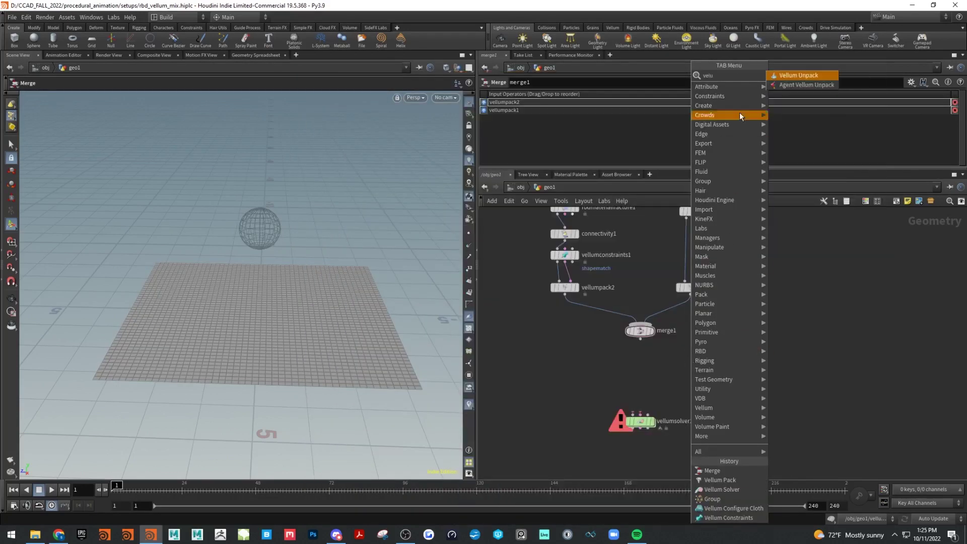
pyautogui.click(784, 76)
pyautogui.click(654, 377)
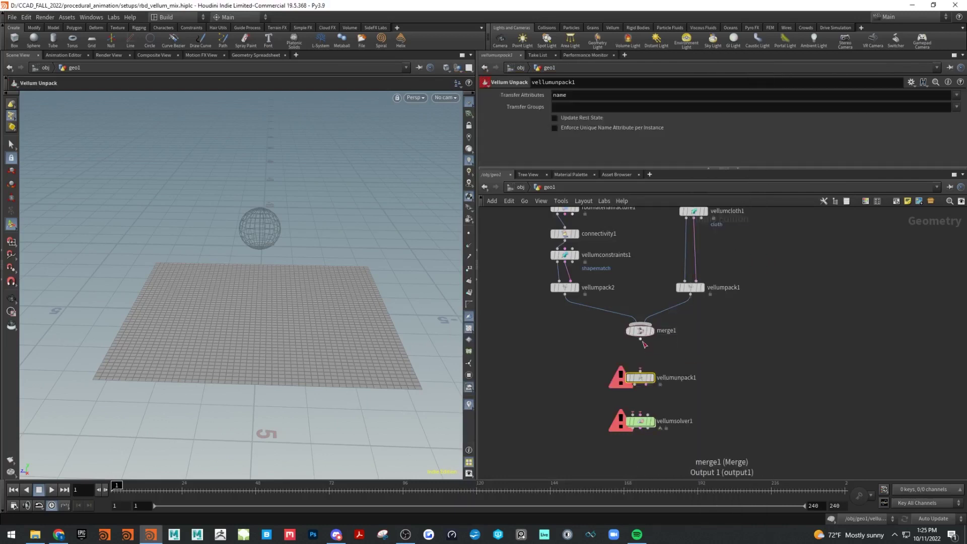
pyautogui.moveTo(641, 340); pyautogui.dragTo(641, 373)
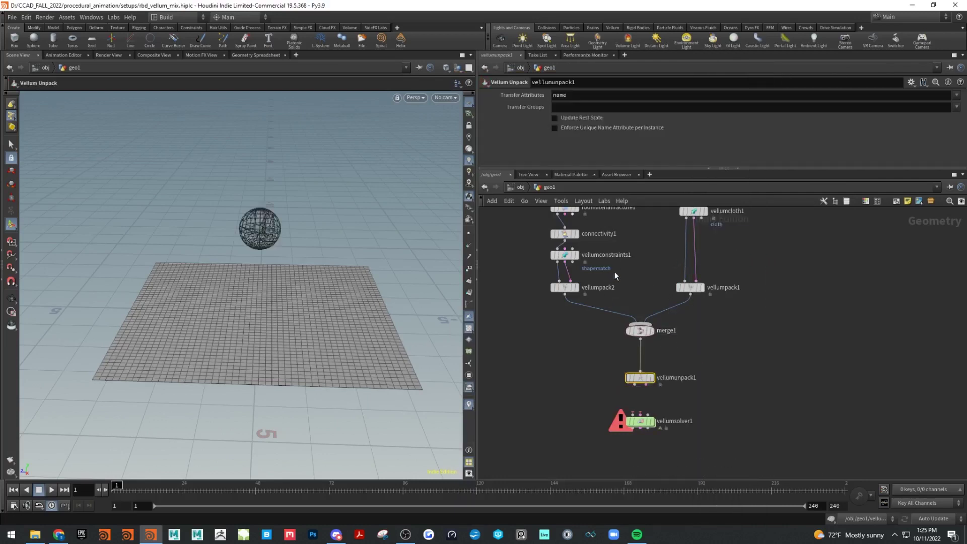
# Step: Connect the unpack node's geometry and constraint outputs to the Vellum Solver and display the solver
pyautogui.moveTo(690, 360); pyautogui.dragTo(679, 334, button='middle')
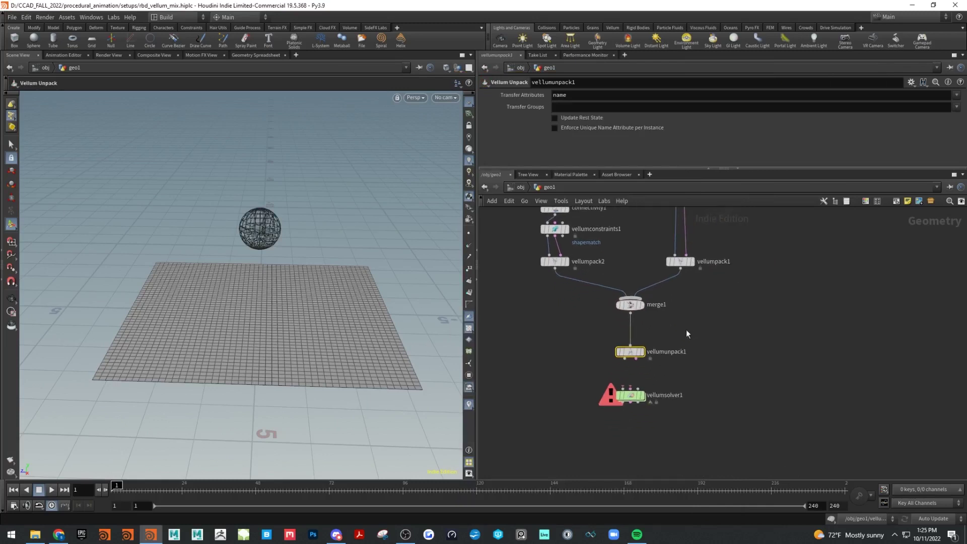
pyautogui.moveTo(637, 373); pyautogui.dragTo(628, 386)
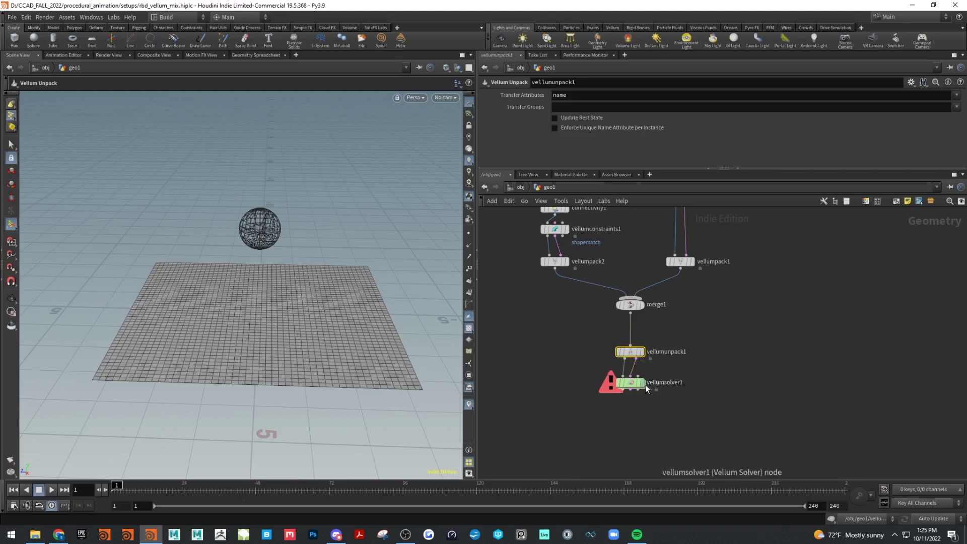
pyautogui.click(625, 387)
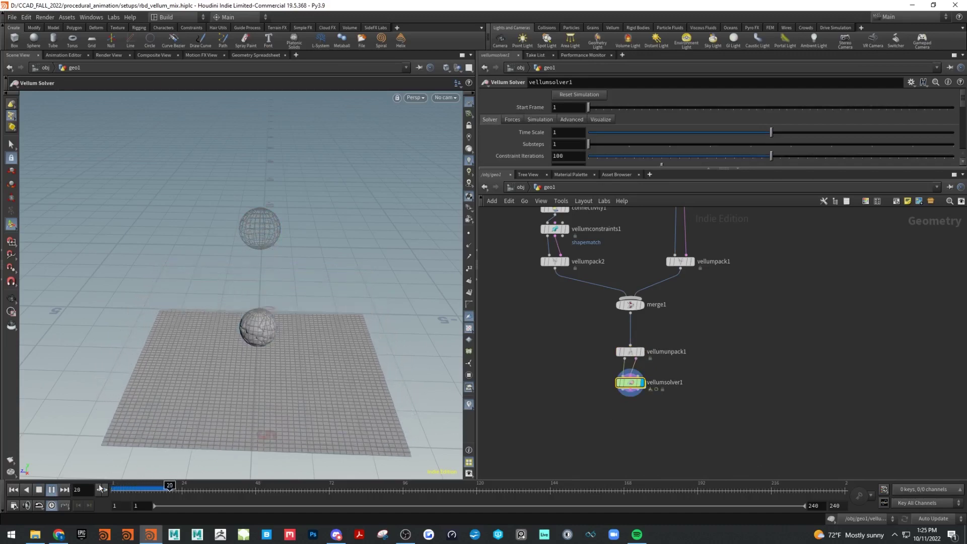
# Step: Check how the sphere and cloth fall in the simulation from above and return to the first frame
pyautogui.click(40, 490)
pyautogui.keyDown('alt'); pyautogui.moveTo(353, 407); pyautogui.dragTo(371, 333); pyautogui.keyUp('alt')
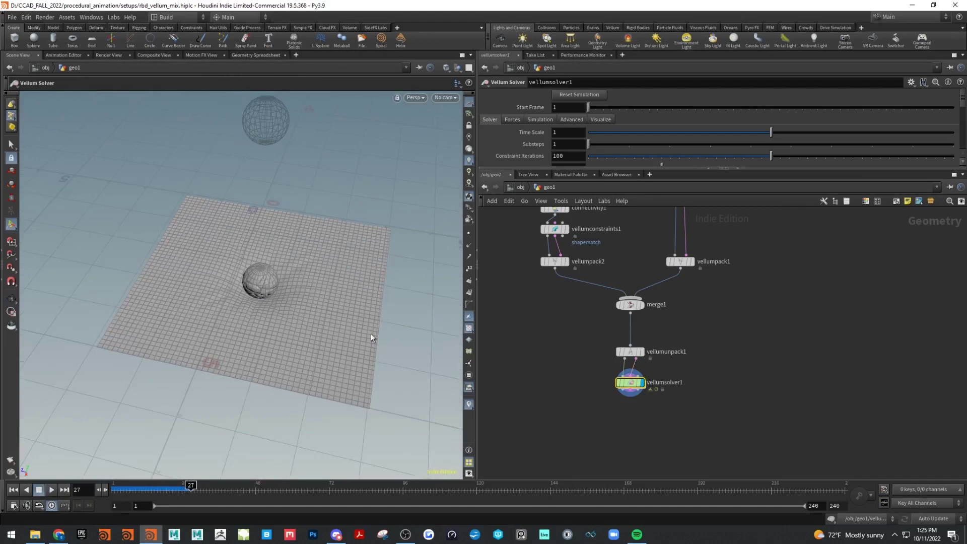
pyautogui.click(15, 489)
# Step: Set the Vellum cloth node's Pin Points to group1 in its Pin to Animation settings
pyautogui.moveTo(752, 290); pyautogui.dragTo(745, 425, button='middle')
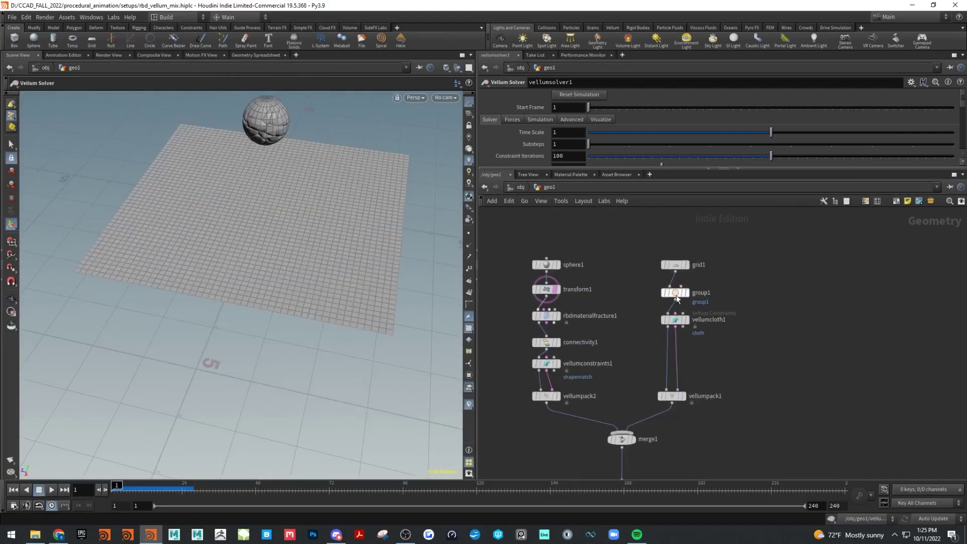
pyautogui.click(678, 317)
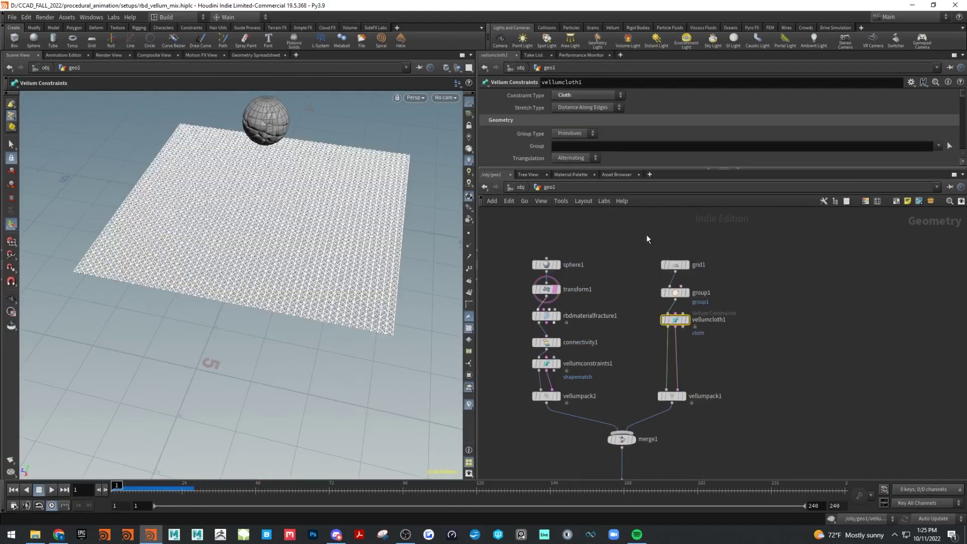
pyautogui.moveTo(585, 168); pyautogui.dragTo(604, 281)
pyautogui.scroll(-10, 630, 197)
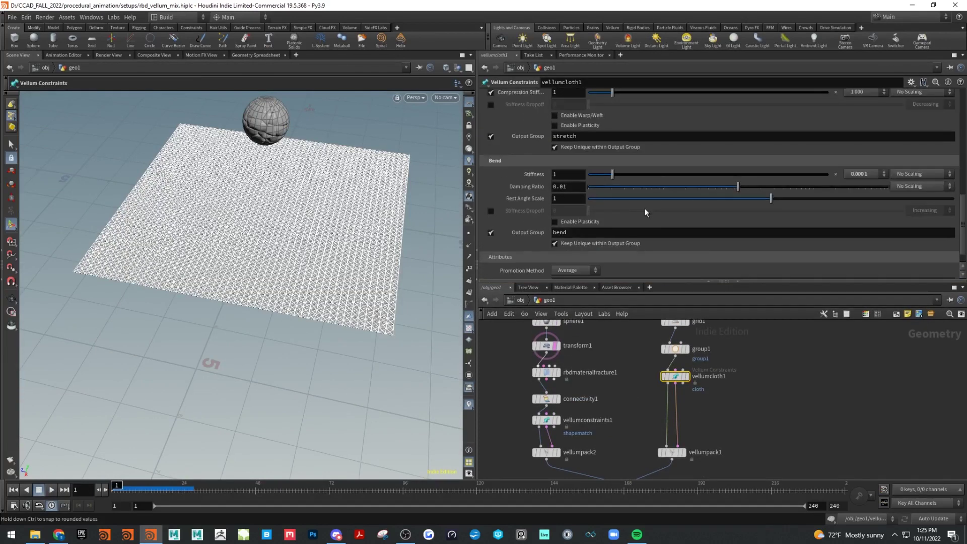
pyautogui.scroll(12, 644, 209)
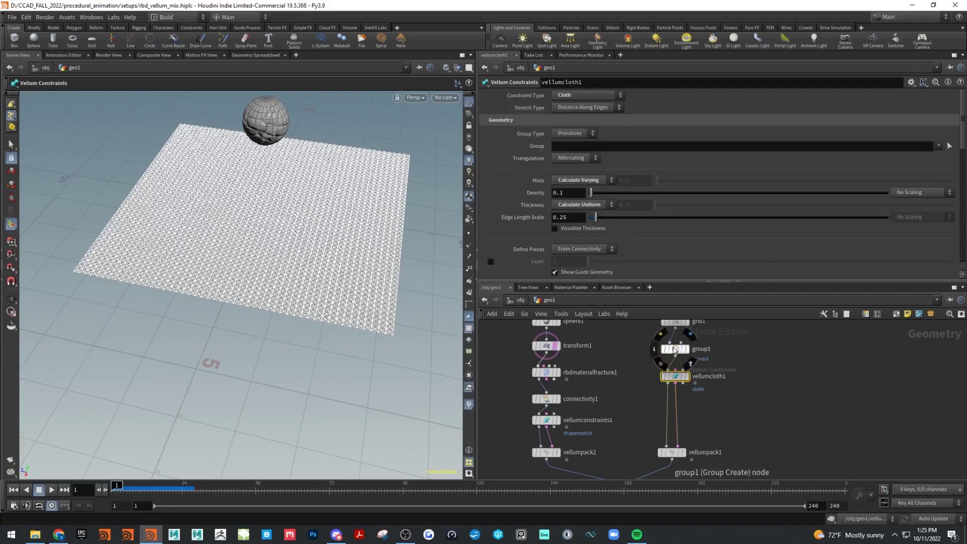
pyautogui.scroll(-1, 642, 211)
pyautogui.scroll(2, 640, 211)
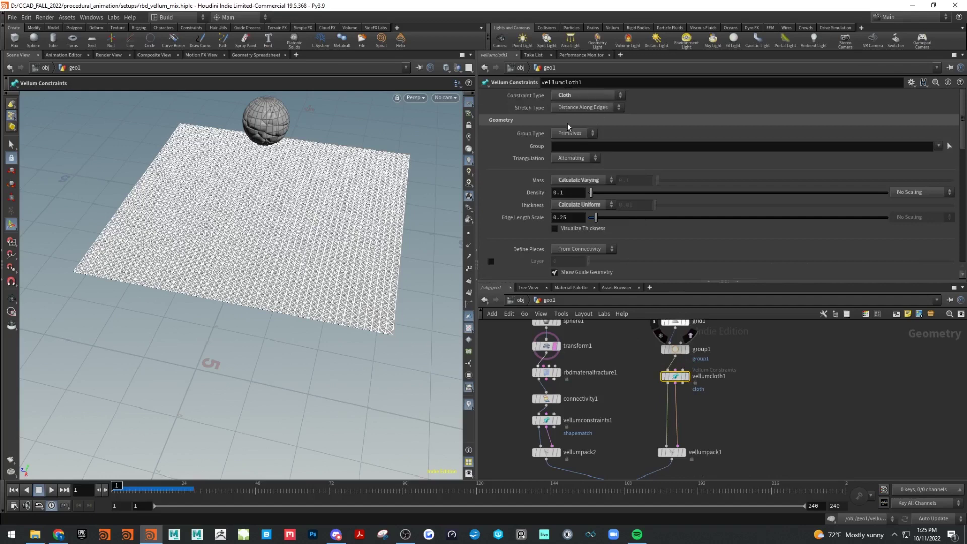
pyautogui.scroll(-8, 585, 248)
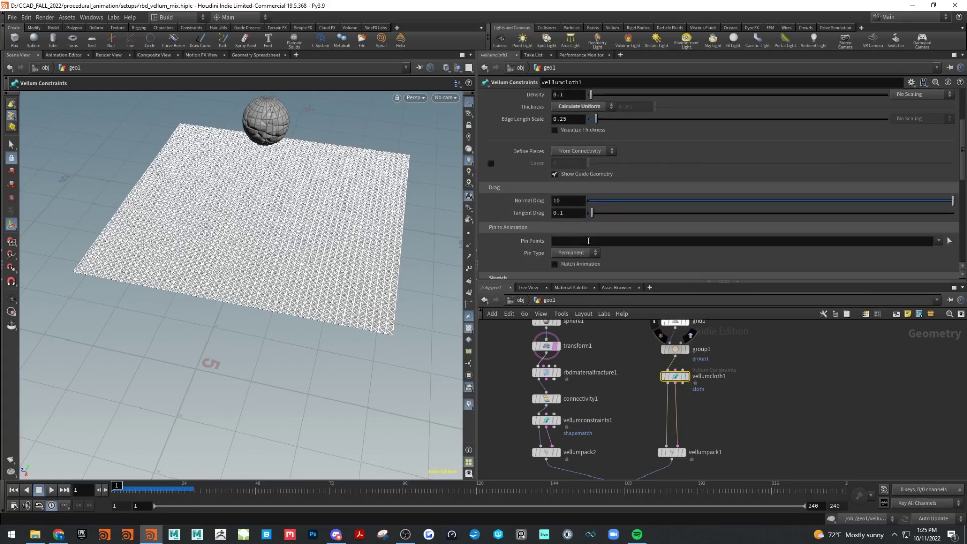
pyautogui.click(946, 252)
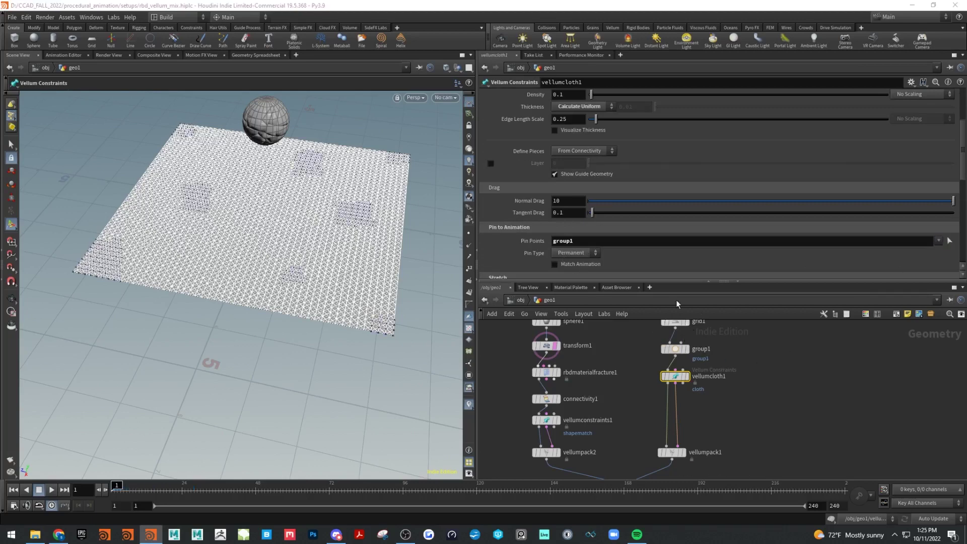
# Step: Play the Vellum Solver simulation and examine from several angles how the fractured sphere lands on the pinned cloth
pyautogui.moveTo(715, 459); pyautogui.dragTo(721, 388, button='middle')
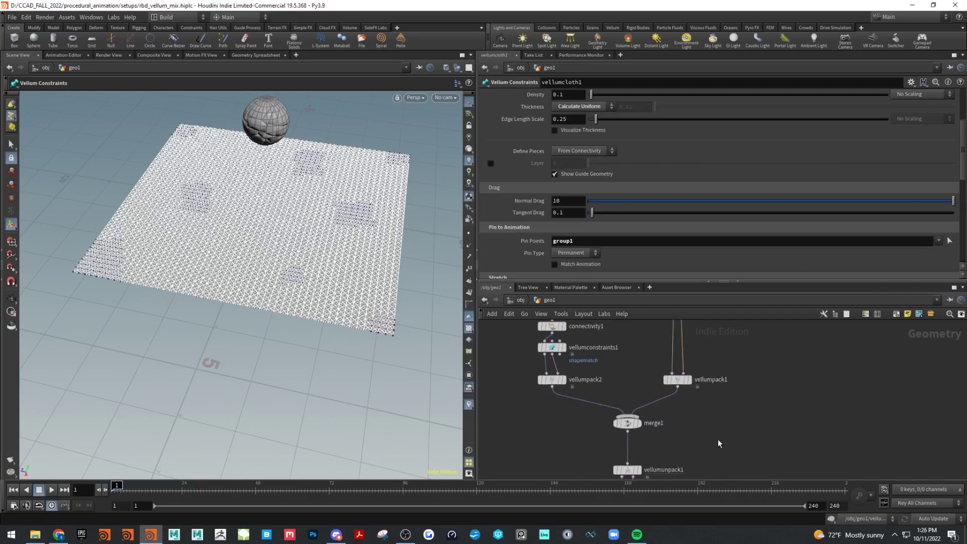
pyautogui.moveTo(719, 442); pyautogui.dragTo(719, 394, button='middle')
pyautogui.click(630, 452)
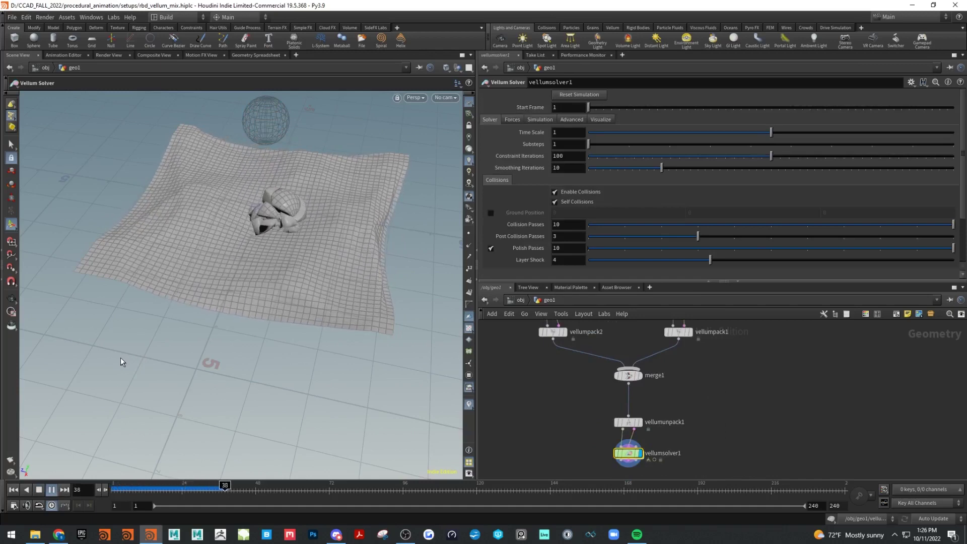
pyautogui.press('space')
pyautogui.moveTo(257, 334); pyautogui.dragTo(225, 286)
pyautogui.press('Return')
pyautogui.keyDown('alt'); pyautogui.moveTo(337, 318); pyautogui.dragTo(252, 327); pyautogui.keyUp('alt')
pyautogui.keyDown('alt'); pyautogui.moveTo(344, 318); pyautogui.dragTo(285, 333, button='middle'); pyautogui.keyUp('alt')
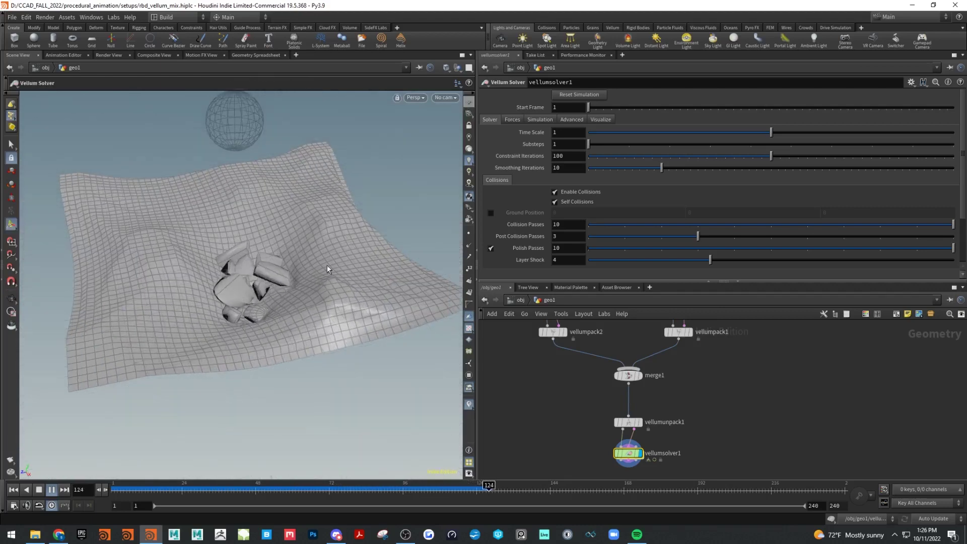
pyautogui.press('Escape')
pyautogui.moveTo(306, 286); pyautogui.dragTo(314, 295)
pyautogui.keyDown('alt'); pyautogui.moveTo(314, 295); pyautogui.dragTo(314, 318, button='right'); pyautogui.keyUp('alt')
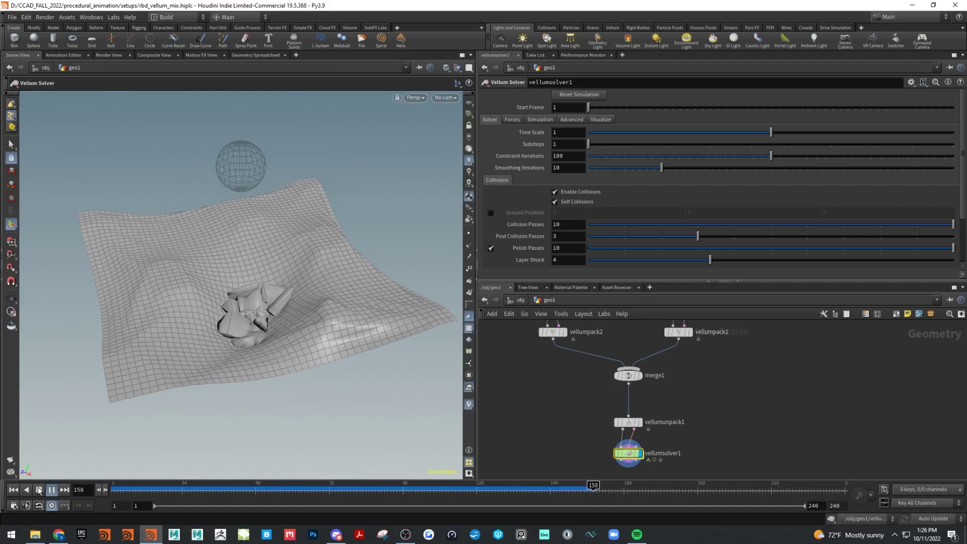
pyautogui.press('Up')
# Step: Enlarge the network area and review both node branches and the simulated pieces resting on the cloth
pyautogui.moveTo(600, 281); pyautogui.dragTo(600, 166)
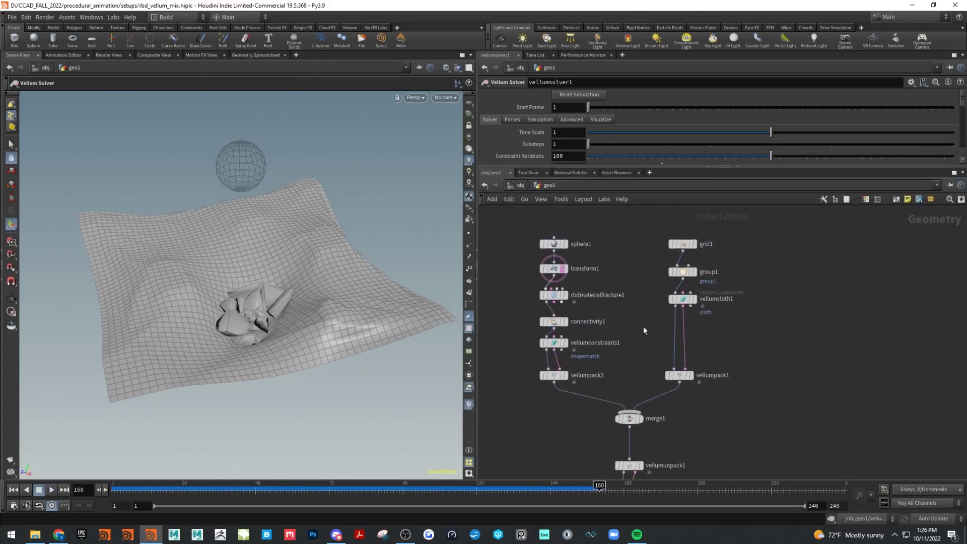
pyautogui.press('h')
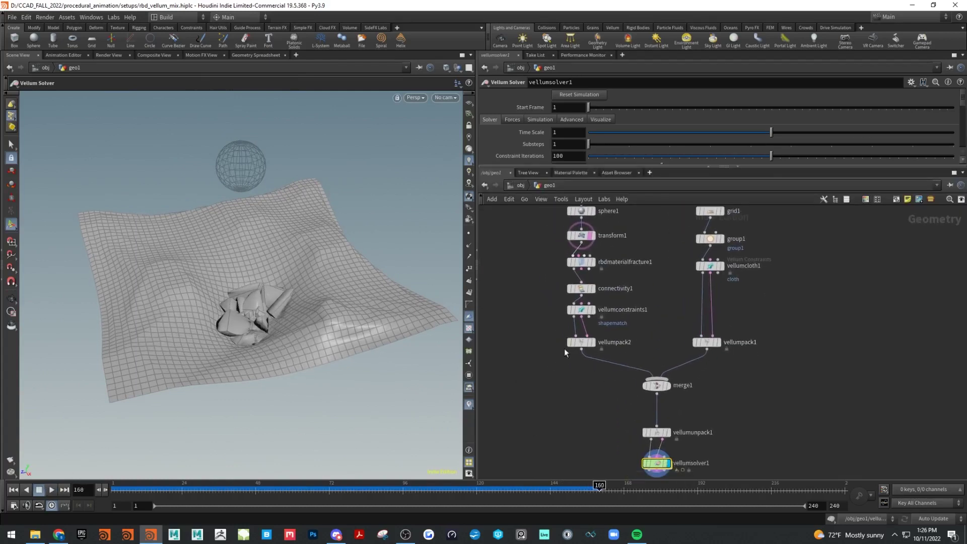
pyautogui.moveTo(763, 320); pyautogui.dragTo(762, 370, button='middle')
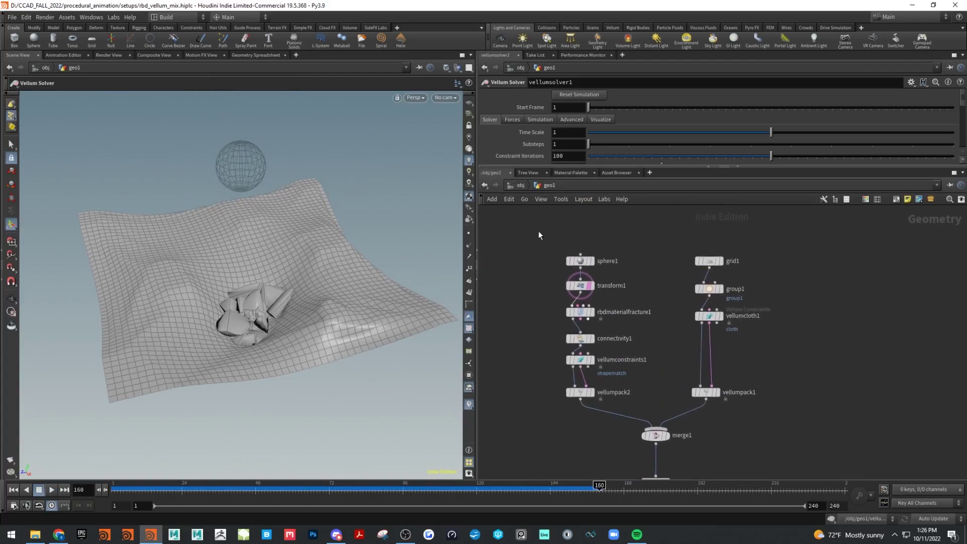
pyautogui.moveTo(660, 360); pyautogui.dragTo(683, 318, button='middle')
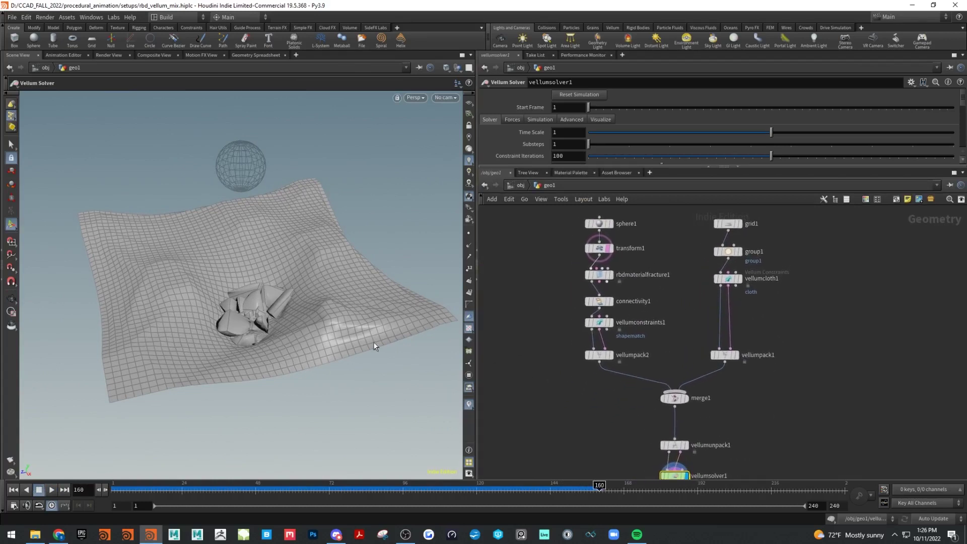
pyautogui.press('Escape')
pyautogui.moveTo(362, 343); pyautogui.dragTo(226, 355)
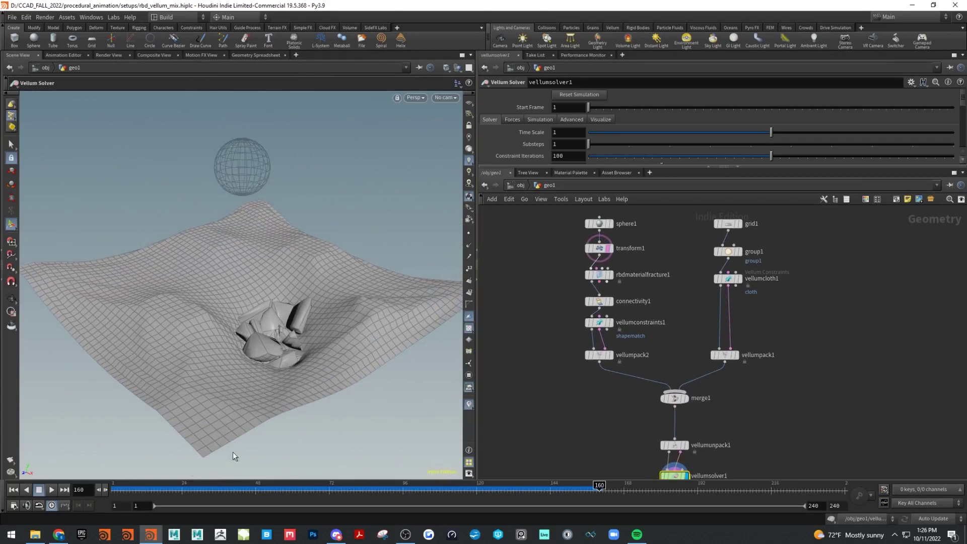
# Step: Return to the first frame and set the cloth grid's resolution to 100 rows and 100 columns
pyautogui.click(14, 490)
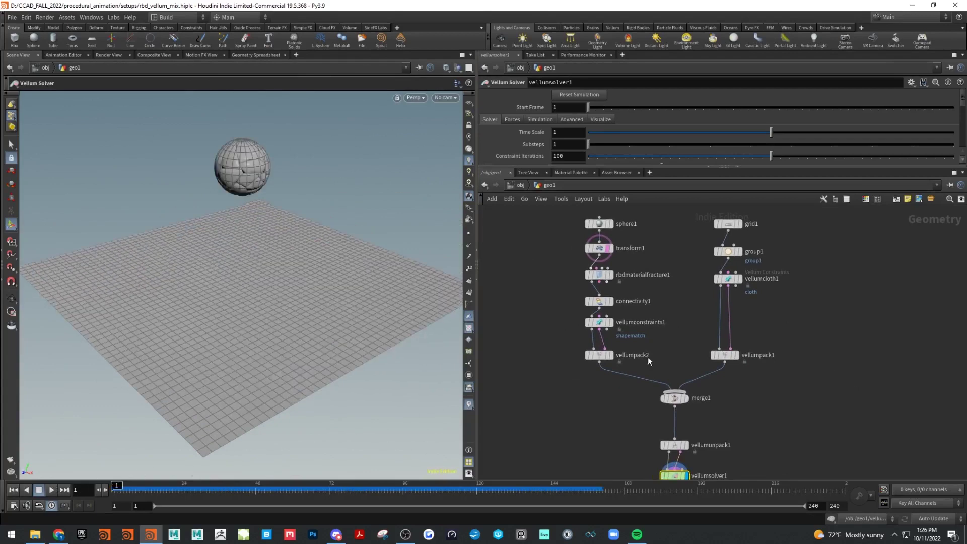
pyautogui.click(729, 226)
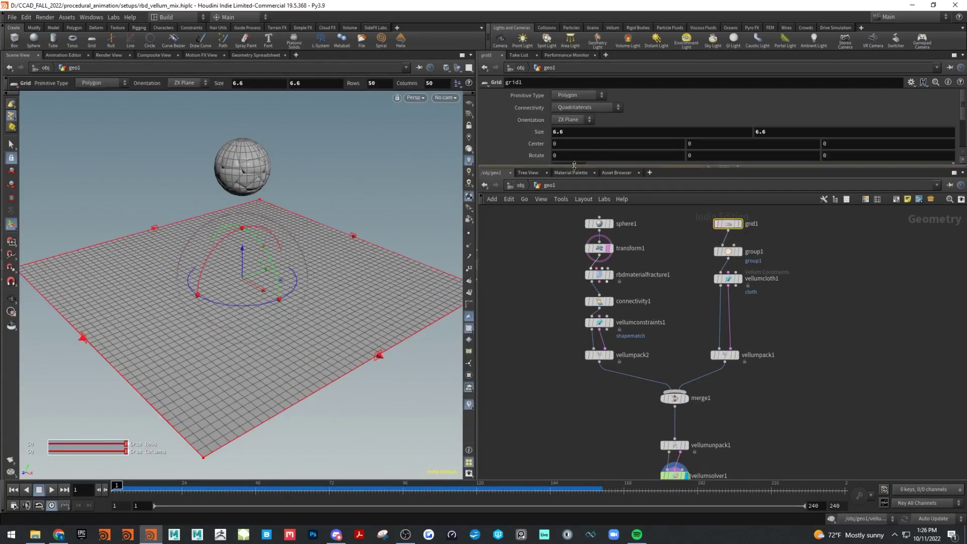
pyautogui.moveTo(572, 166); pyautogui.dragTo(573, 216)
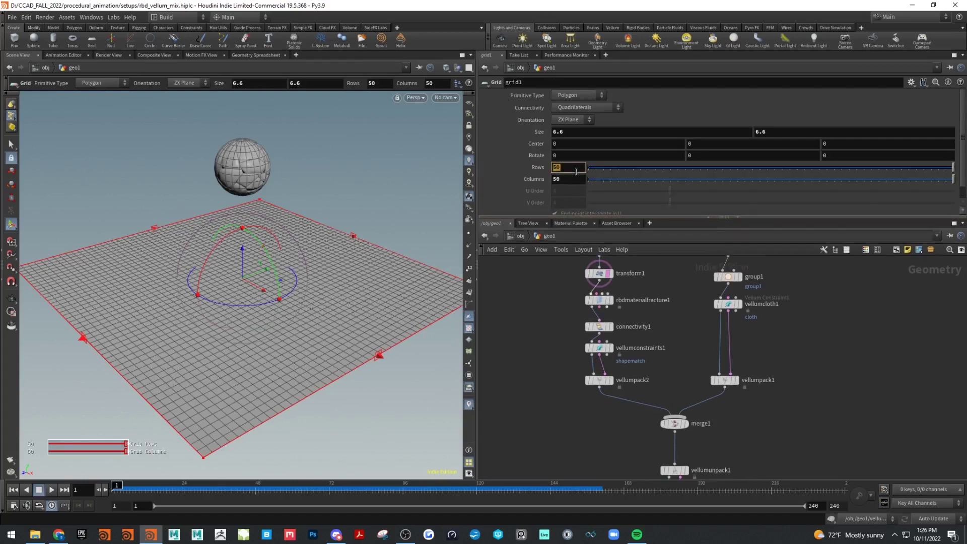
pyautogui.click(575, 169)
pyautogui.write('100')
pyautogui.press('Return')
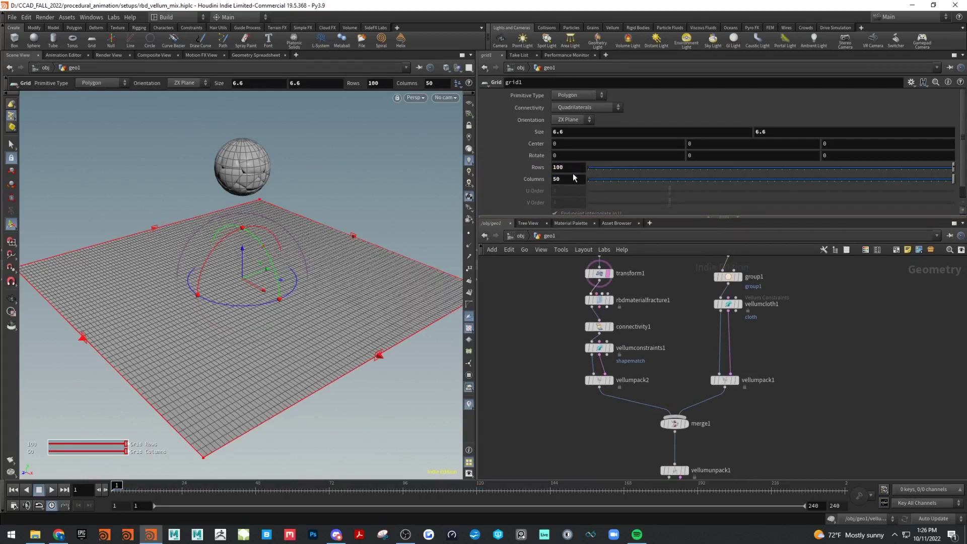
pyautogui.press('Return')
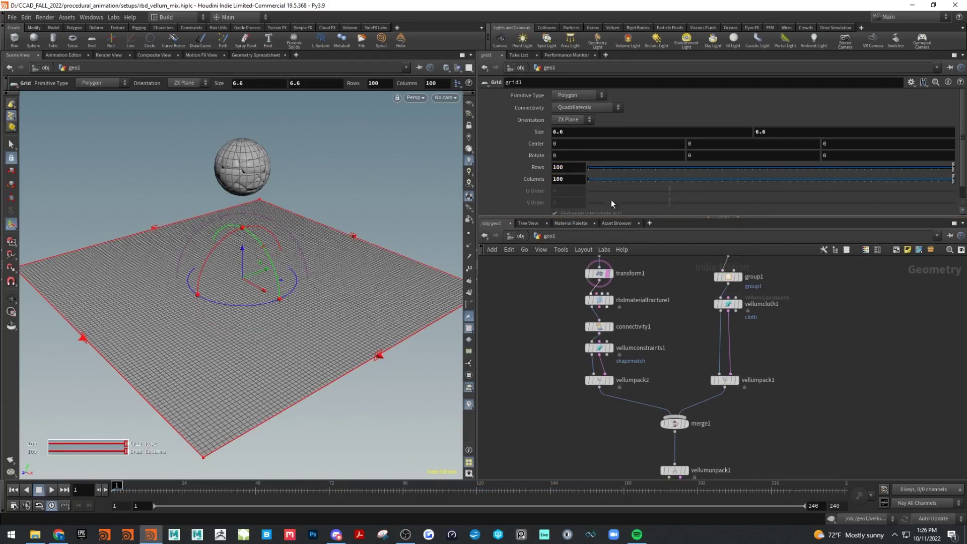
# Step: Raise the Stretch Stiffness of the vellumcloth1 node to 5.5
pyautogui.click(729, 305)
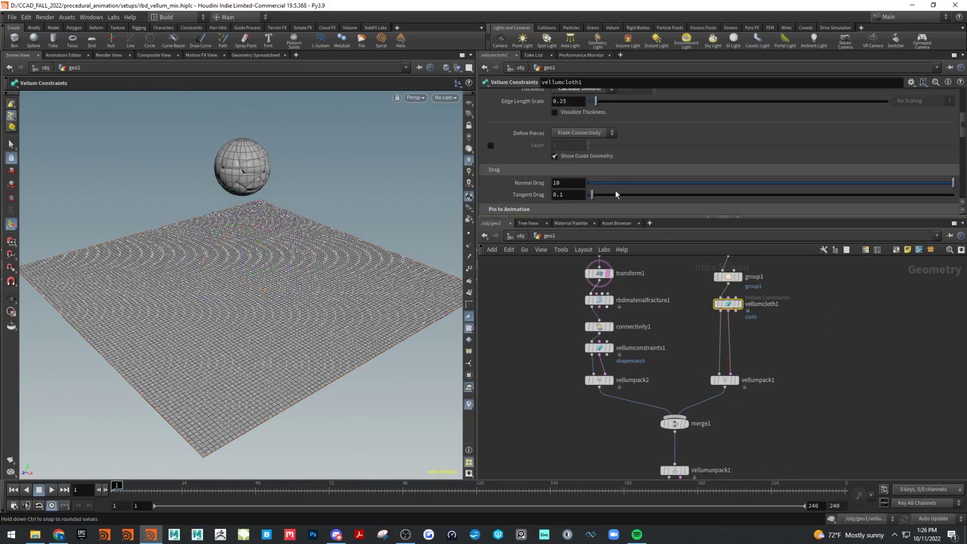
pyautogui.scroll(-3, 630, 140)
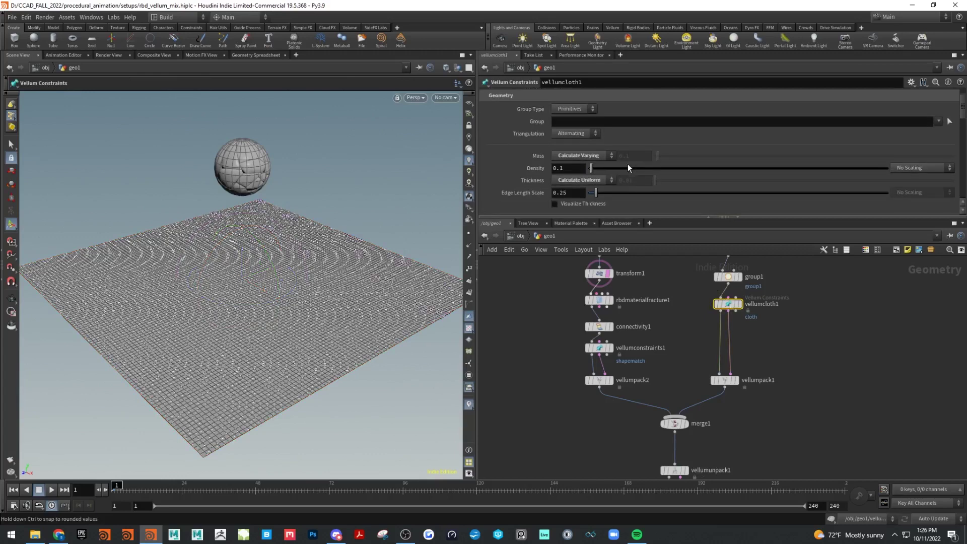
pyautogui.scroll(-1, 628, 164)
pyautogui.scroll(-3, 621, 167)
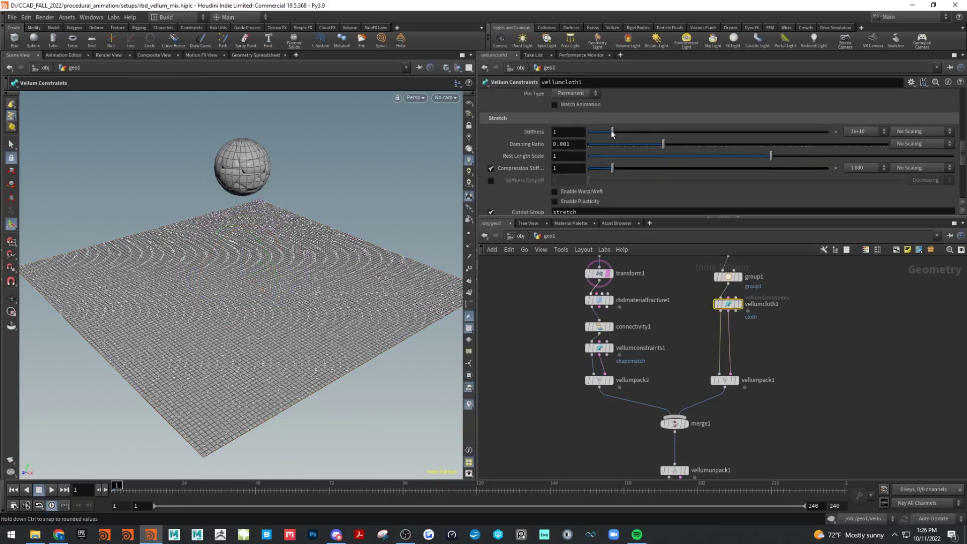
pyautogui.moveTo(674, 135); pyautogui.dragTo(717, 135)
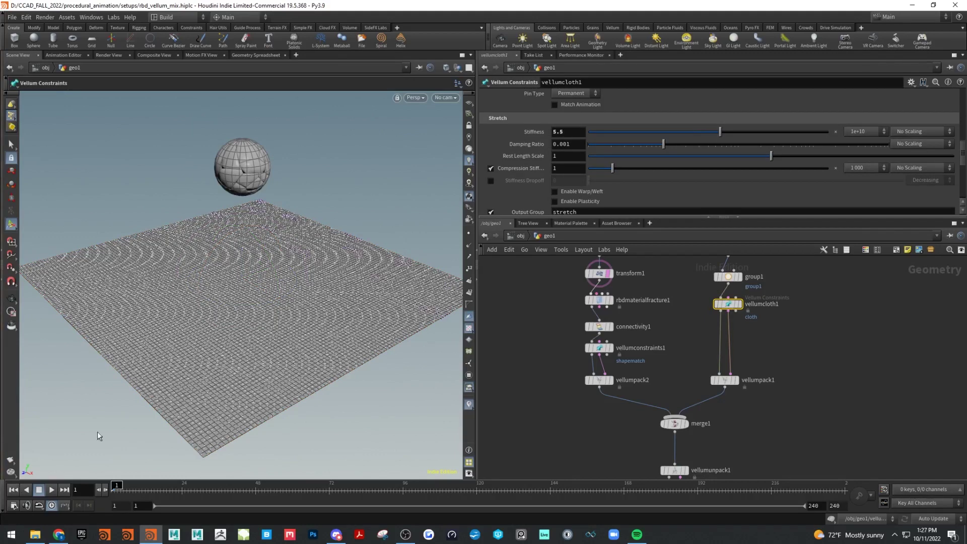
# Step: Select the Vellum Solver node and switch the viewport to shading without the wireframe
pyautogui.scroll(-1, 746, 451)
pyautogui.moveTo(747, 451); pyautogui.dragTo(746, 344, button='middle')
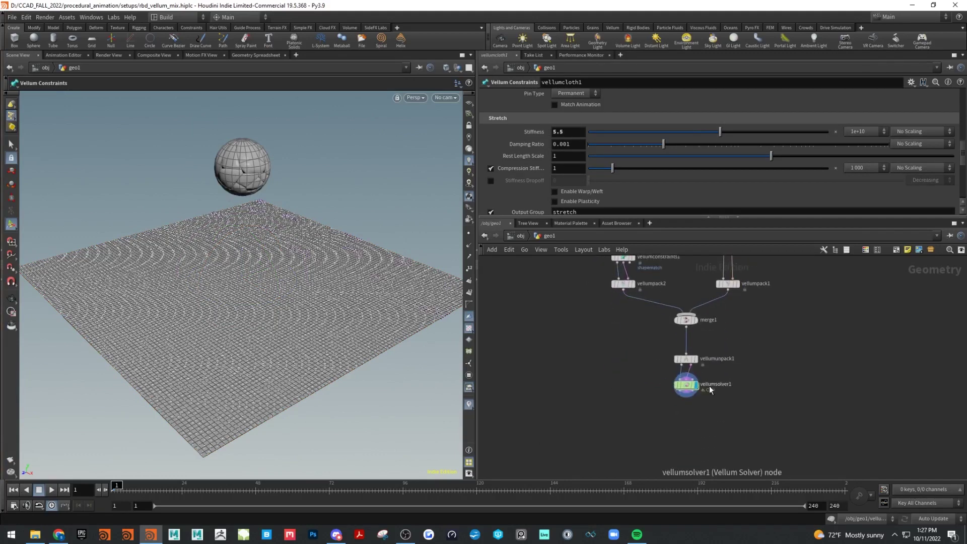
pyautogui.click(689, 387)
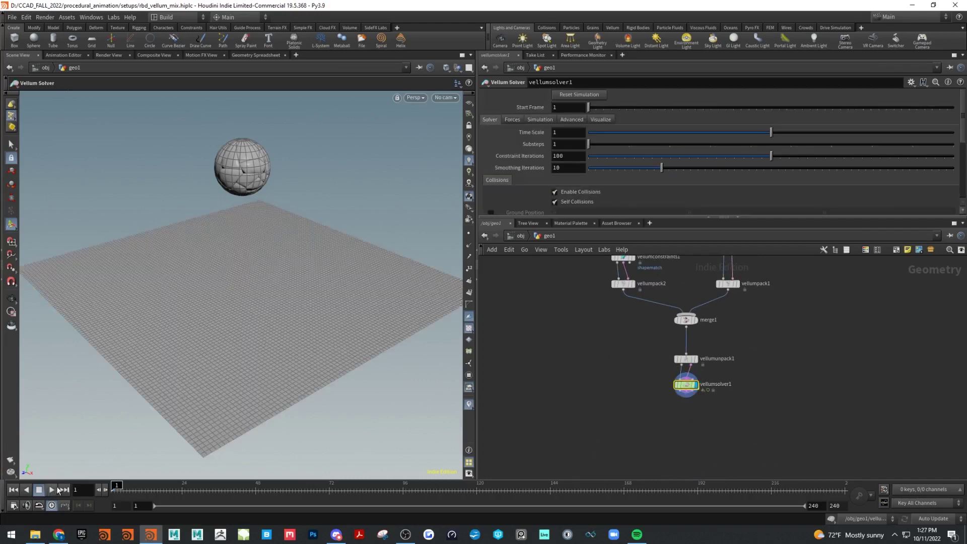
pyautogui.click(446, 67)
pyautogui.click(470, 182)
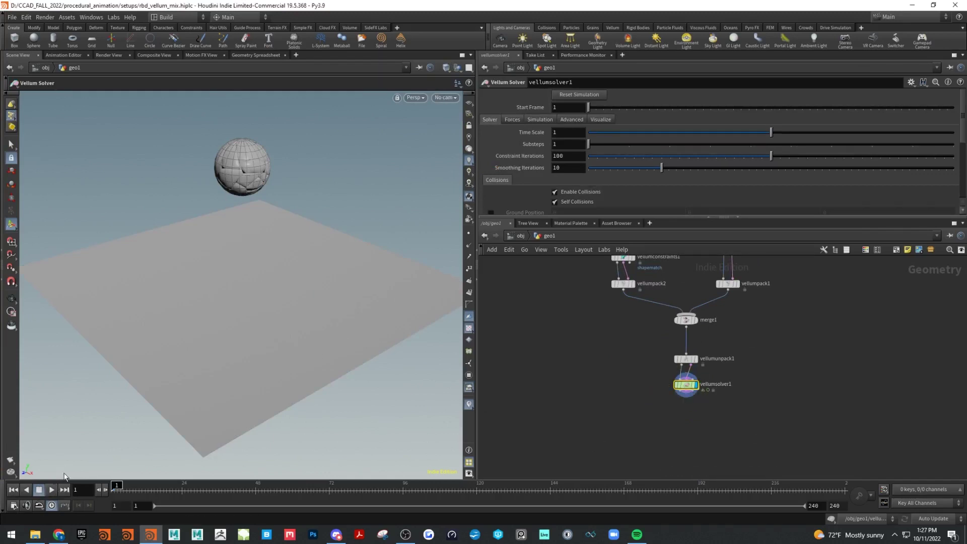
# Step: Play the simulation with the denser cloth, follow the falling pieces from several angles, and stop playback
pyautogui.click(54, 491)
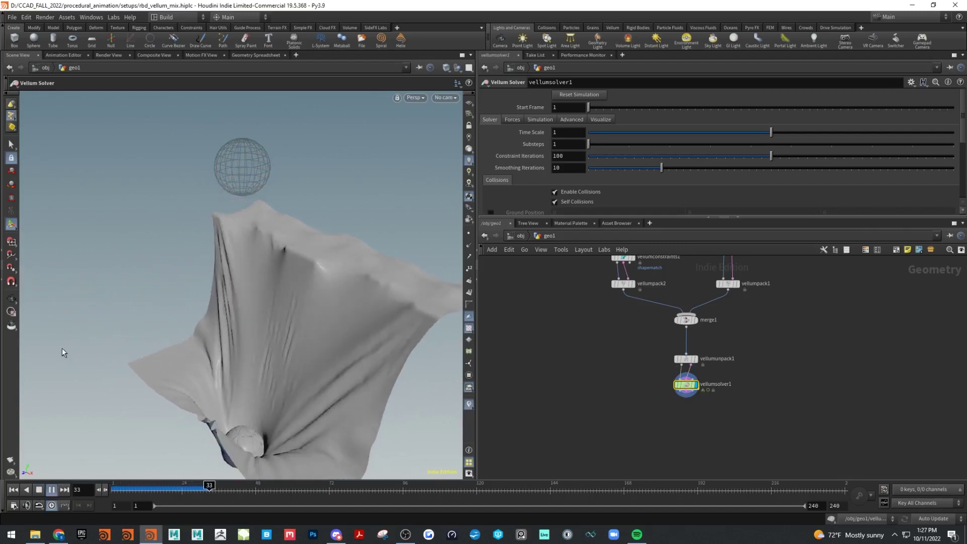
pyautogui.keyDown('alt'); pyautogui.moveTo(225, 379); pyautogui.dragTo(227, 373); pyautogui.keyUp('alt')
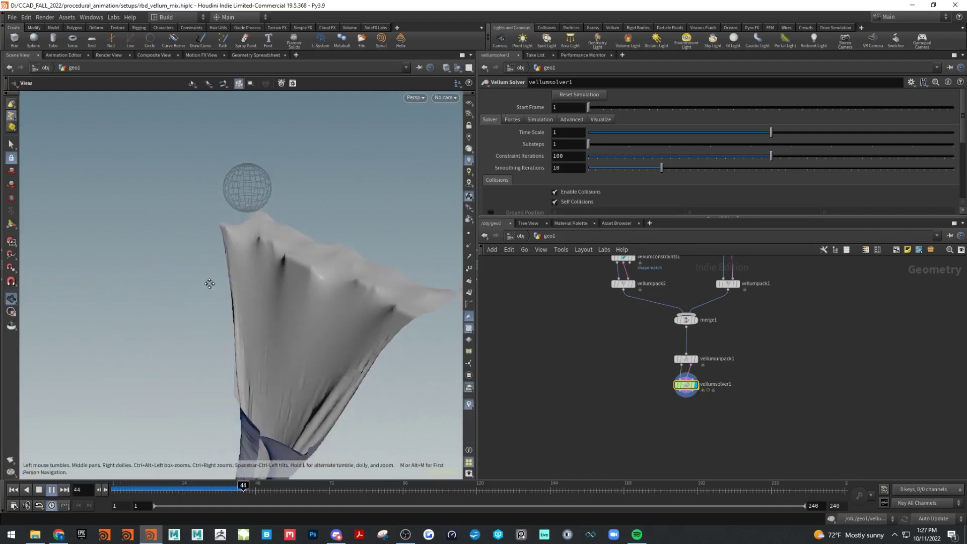
pyautogui.moveTo(209, 281); pyautogui.dragTo(180, 201, button='middle')
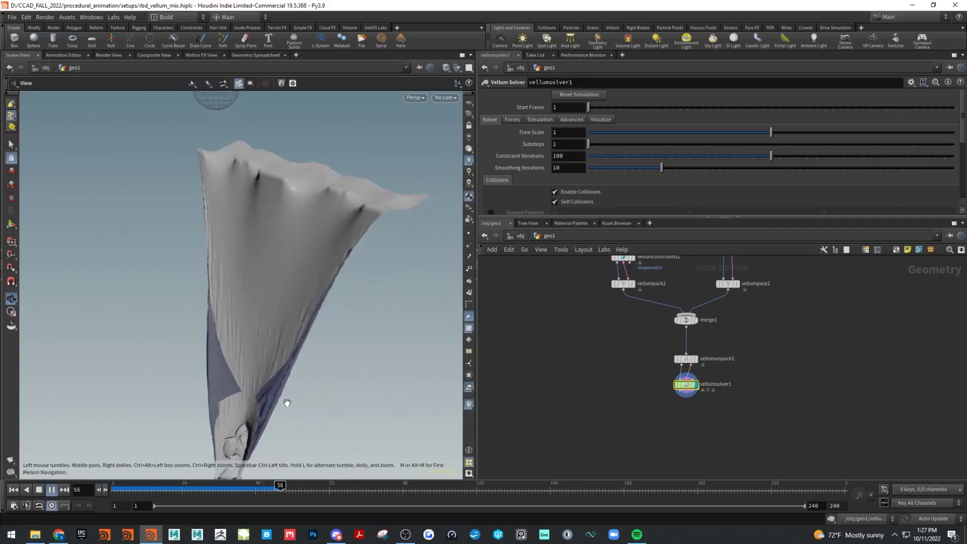
pyautogui.moveTo(291, 403); pyautogui.dragTo(311, 240, button='middle')
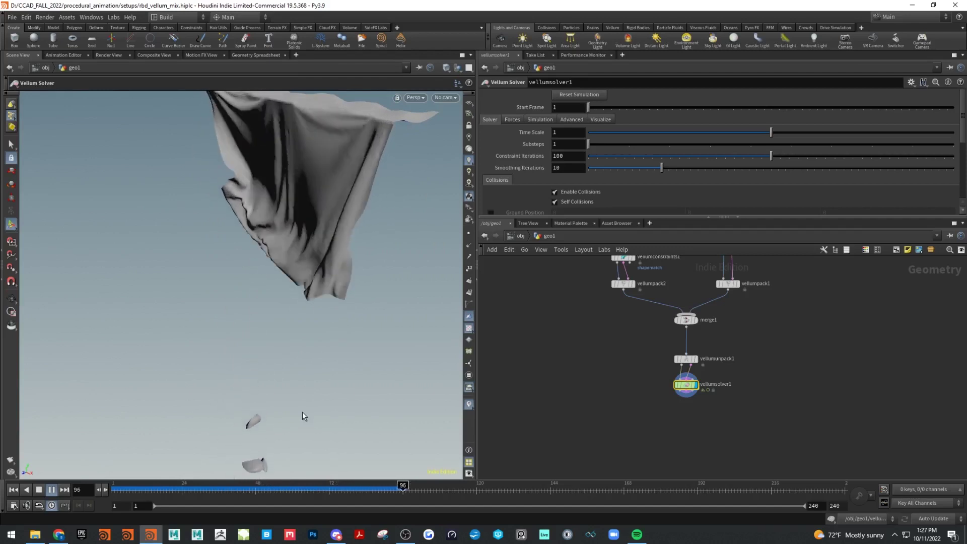
pyautogui.keyDown('alt'); pyautogui.moveTo(216, 388); pyautogui.dragTo(270, 385); pyautogui.keyUp('alt')
pyautogui.keyDown('alt'); pyautogui.moveTo(270, 385); pyautogui.dragTo(417, 375, button='middle'); pyautogui.keyUp('alt')
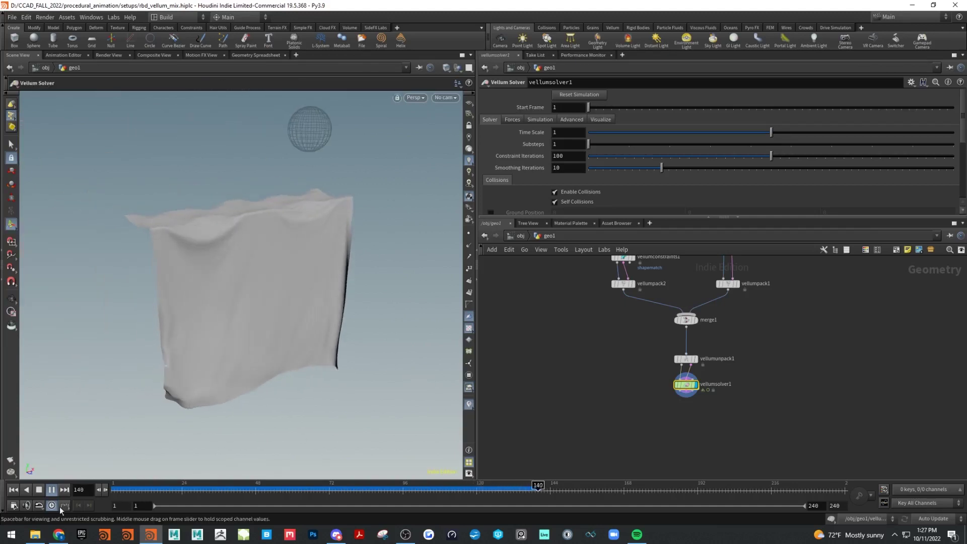
pyautogui.click(40, 488)
# Step: Examine the hanging cloth from several sides and distances and display group1 to check which grid points are pinned
pyautogui.moveTo(180, 413); pyautogui.dragTo(318, 346, button='middle')
pyautogui.moveTo(319, 346); pyautogui.dragTo(254, 398)
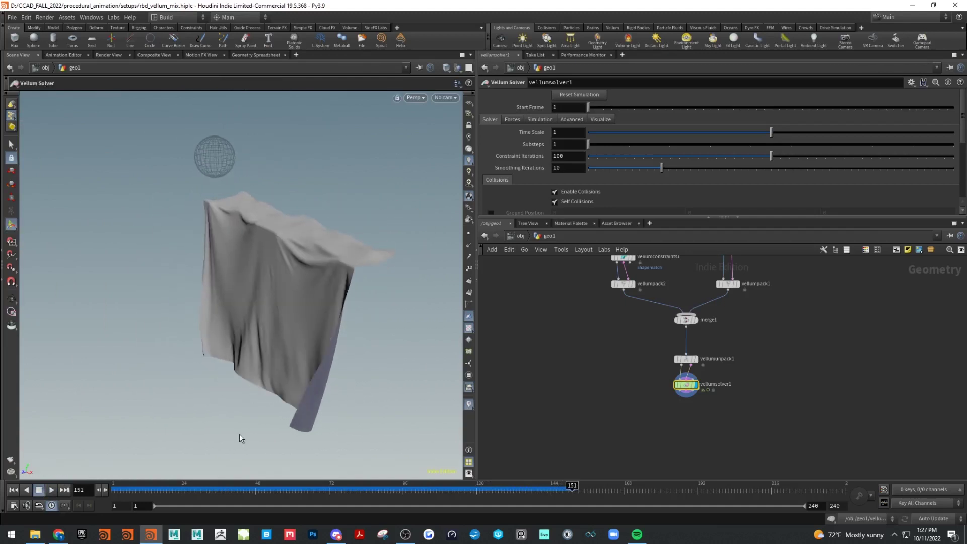
pyautogui.keyDown('alt'); pyautogui.moveTo(315, 421); pyautogui.dragTo(313, 365, button='middle'); pyautogui.keyUp('alt')
pyautogui.keyDown('alt'); pyautogui.moveTo(327, 378); pyautogui.dragTo(194, 378, button='right'); pyautogui.keyUp('alt')
pyautogui.moveTo(273, 376)
pyautogui.keyDown('alt'); pyautogui.mouseDown(button='middle')
pyautogui.moveTo(288, 255)
pyautogui.moveTo(274, 359)
pyautogui.mouseUp(button='middle'); pyautogui.keyUp('alt')
pyautogui.moveTo(274, 358); pyautogui.dragTo(391, 370, button='right')
pyautogui.moveTo(317, 340); pyautogui.dragTo(303, 380, button='middle')
pyautogui.moveTo(303, 381); pyautogui.dragTo(397, 385, button='right')
pyautogui.moveTo(397, 385); pyautogui.dragTo(279, 365)
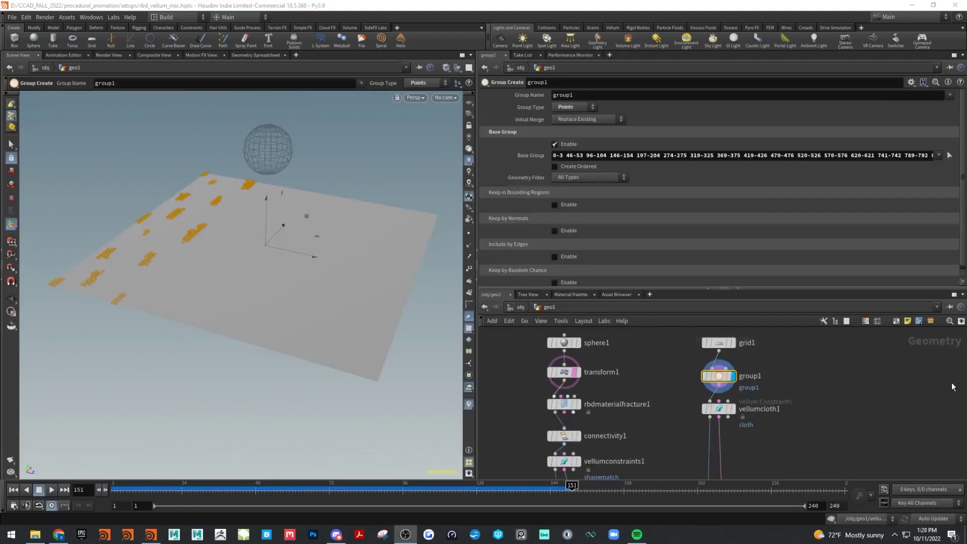
# Step: Go back to the first frame and compare the grid's row and column settings with the points held in group1
pyautogui.press('Escape')
pyautogui.moveTo(331, 255); pyautogui.dragTo(375, 300)
pyautogui.press('Return')
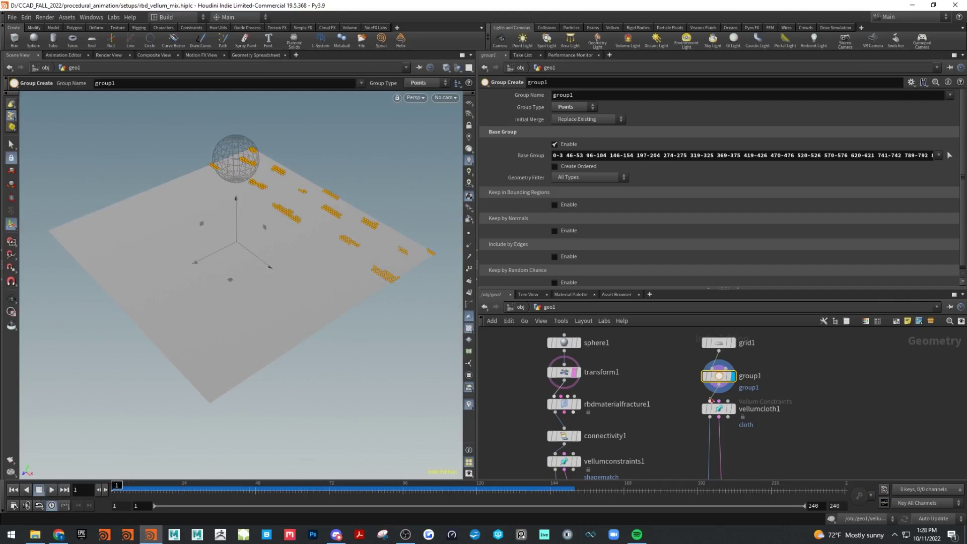
pyautogui.click(724, 347)
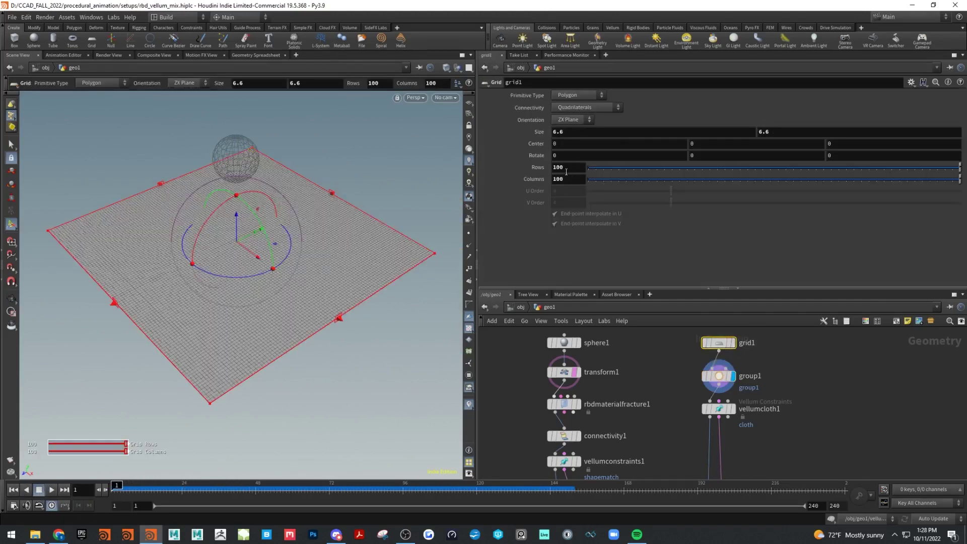
pyautogui.click(720, 378)
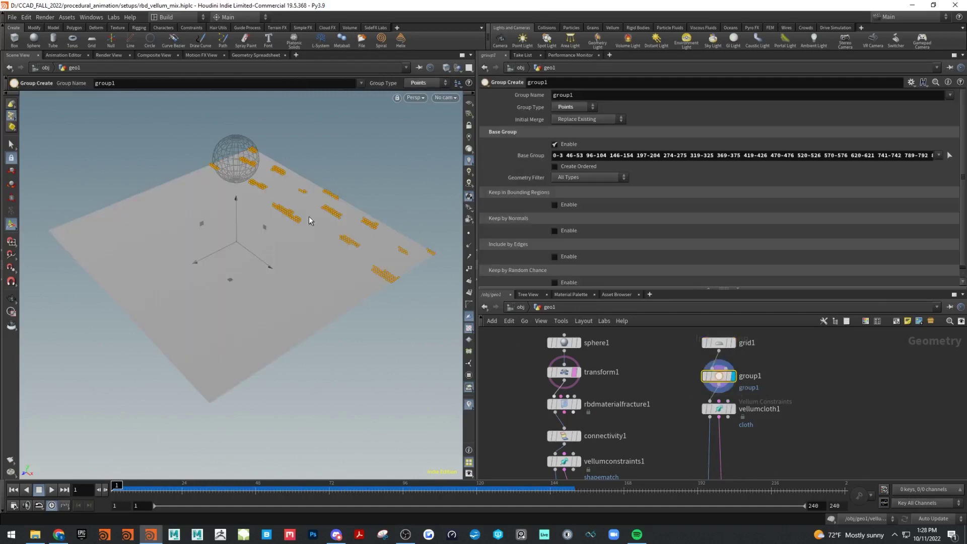
# Step: Reselect group1's Base Group so that it contains only small patches of points at the grid's four corners
pyautogui.moveTo(365, 301)
pyautogui.keyDown('alt'); pyautogui.mouseDown()
pyautogui.moveTo(226, 282)
pyautogui.moveTo(385, 350)
pyautogui.moveTo(357, 328)
pyautogui.moveTo(373, 318)
pyautogui.mouseUp(); pyautogui.keyUp('alt')
pyautogui.click(949, 156)
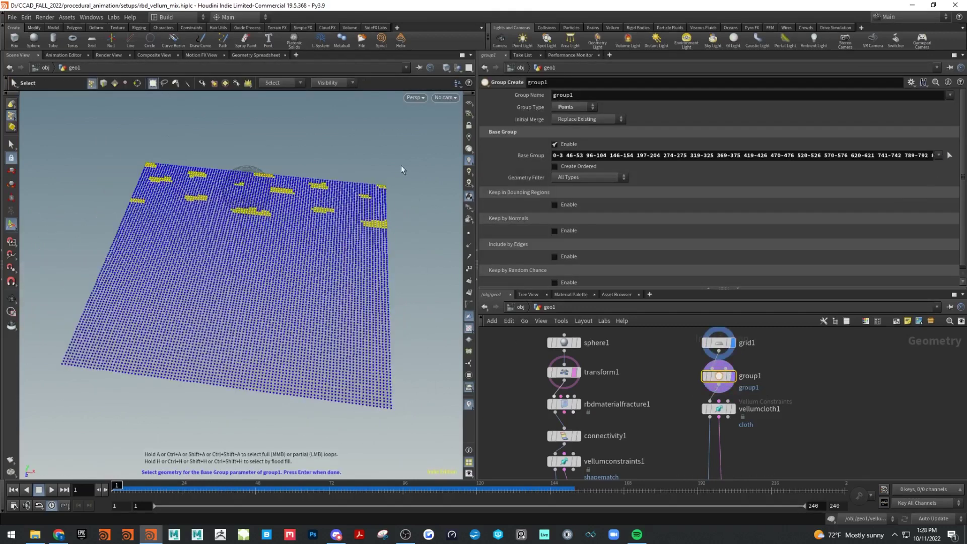
pyautogui.moveTo(152, 170); pyautogui.dragTo(158, 177)
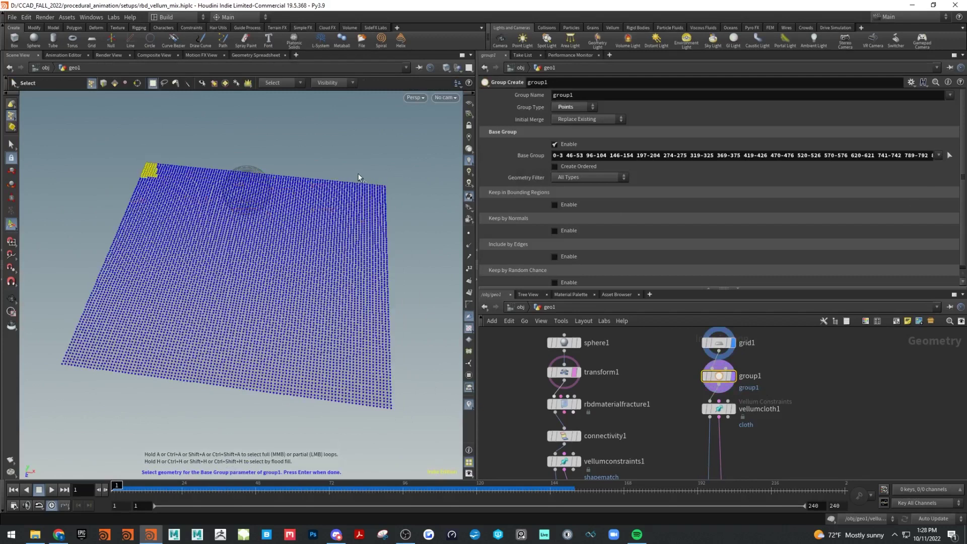
pyautogui.keyDown('shift'); pyautogui.moveTo(383, 402); pyautogui.dragTo(384, 403); pyautogui.keyUp('shift')
pyautogui.keyDown('shift'); pyautogui.moveTo(59, 337); pyautogui.dragTo(94, 374); pyautogui.keyUp('shift')
pyautogui.press('Return')
# Step: Display the Vellum Solver, play the simulation, and examine from several angles how the corner-pinned cloth reacts to the sphere
pyautogui.moveTo(795, 448); pyautogui.dragTo(801, 325, button='middle')
pyautogui.moveTo(693, 460); pyautogui.dragTo(683, 387, button='middle')
pyautogui.scroll(-2, 667, 440)
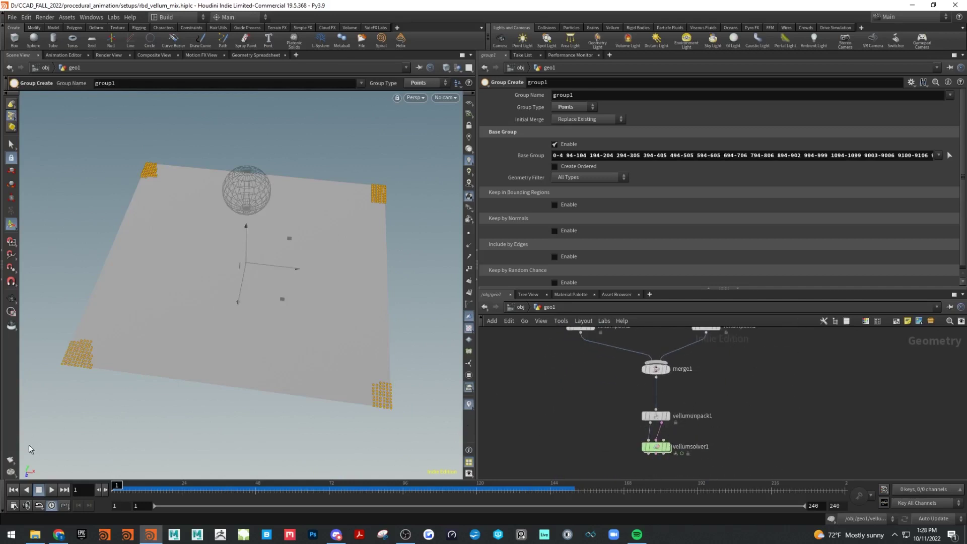
pyautogui.click(670, 449)
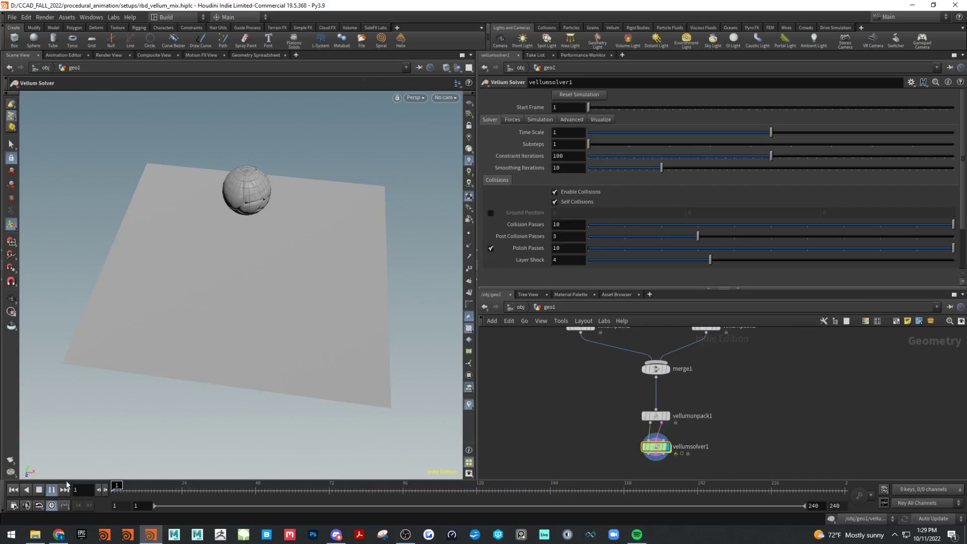
pyautogui.keyDown('alt'); pyautogui.moveTo(268, 377); pyautogui.dragTo(280, 332); pyautogui.keyUp('alt')
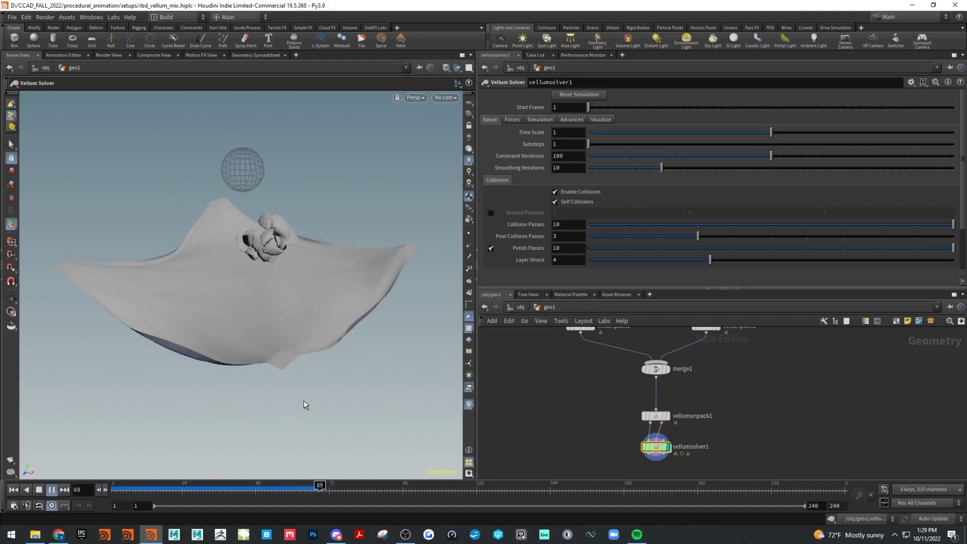
pyautogui.keyDown('alt'); pyautogui.moveTo(353, 337); pyautogui.dragTo(222, 399); pyautogui.keyUp('alt')
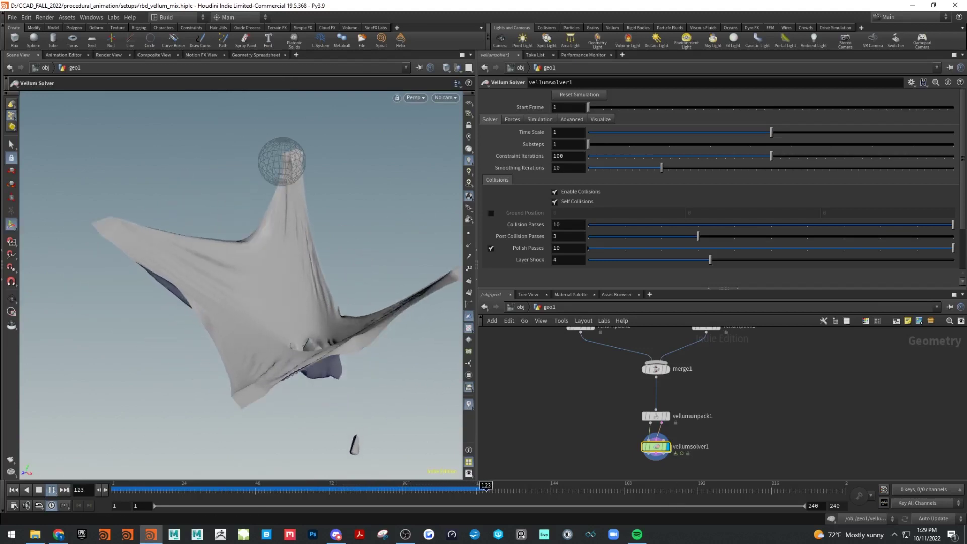